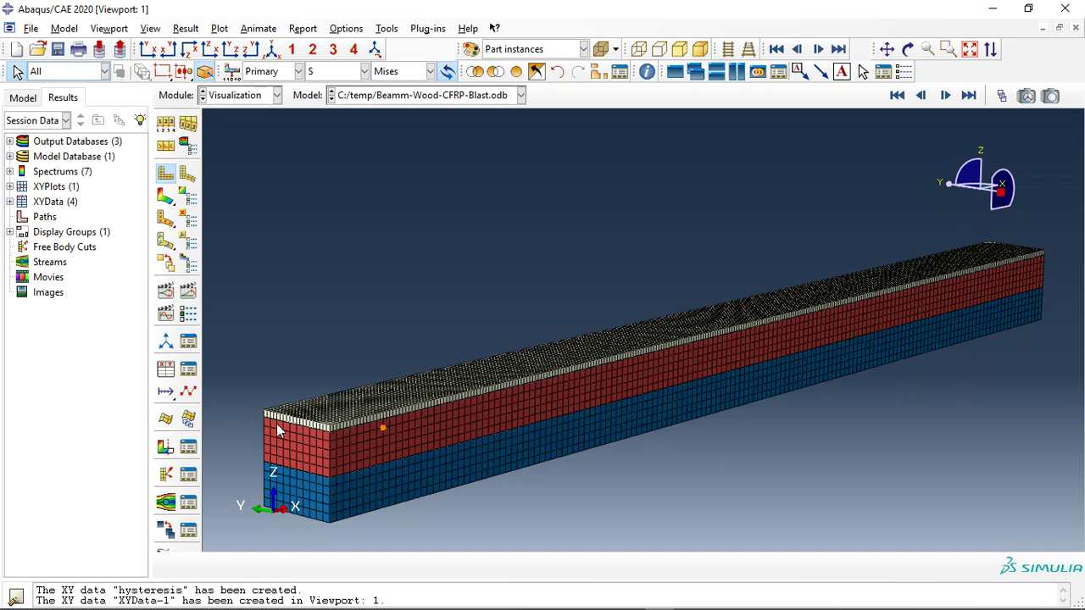
- Plot the Mises stress contours on the deformed beam and play the time history animation, stopping it after viewing
scroll(360, 452, up, 2)
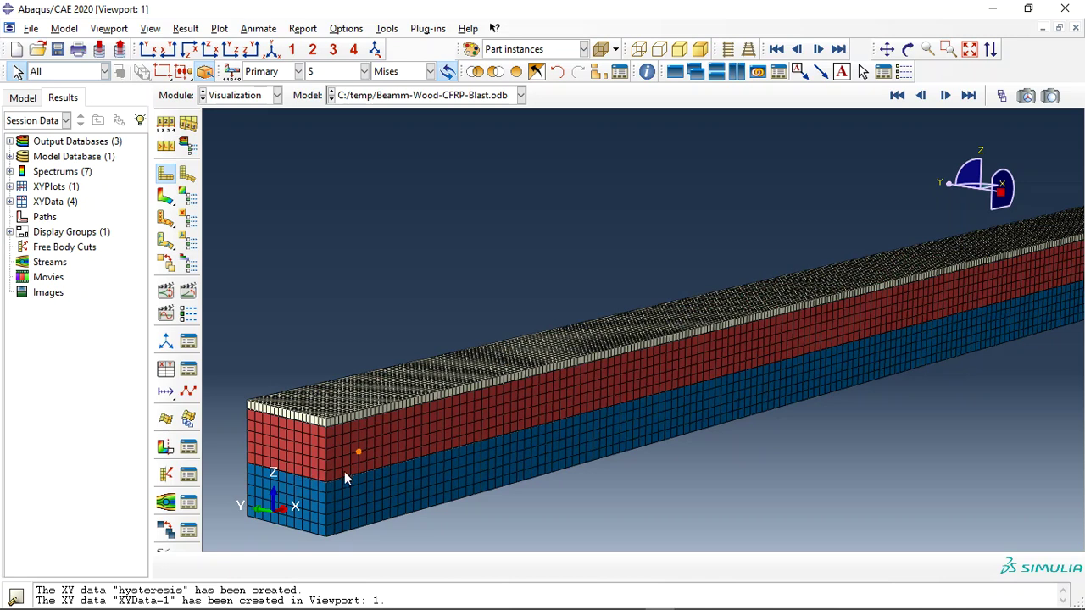
scroll(428, 479, down, 2)
scroll(612, 393, up, 3)
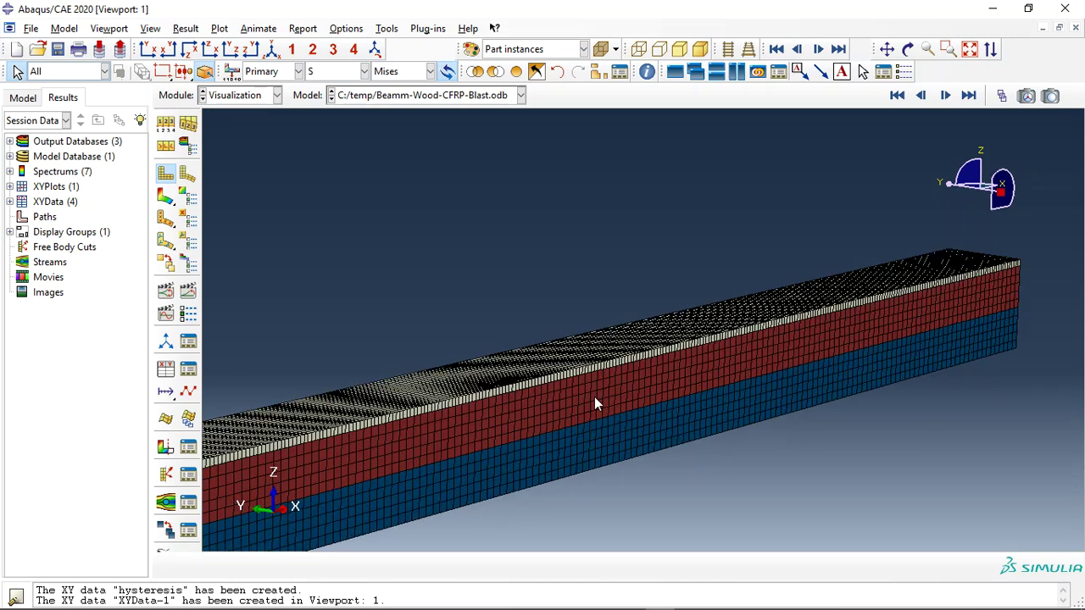
click(165, 195)
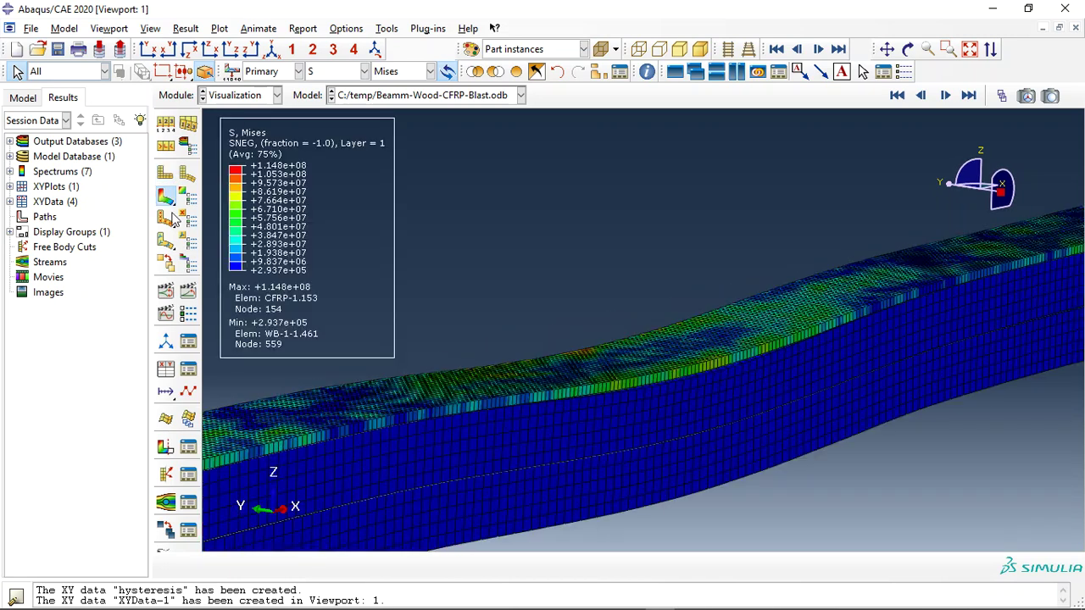
click(188, 289)
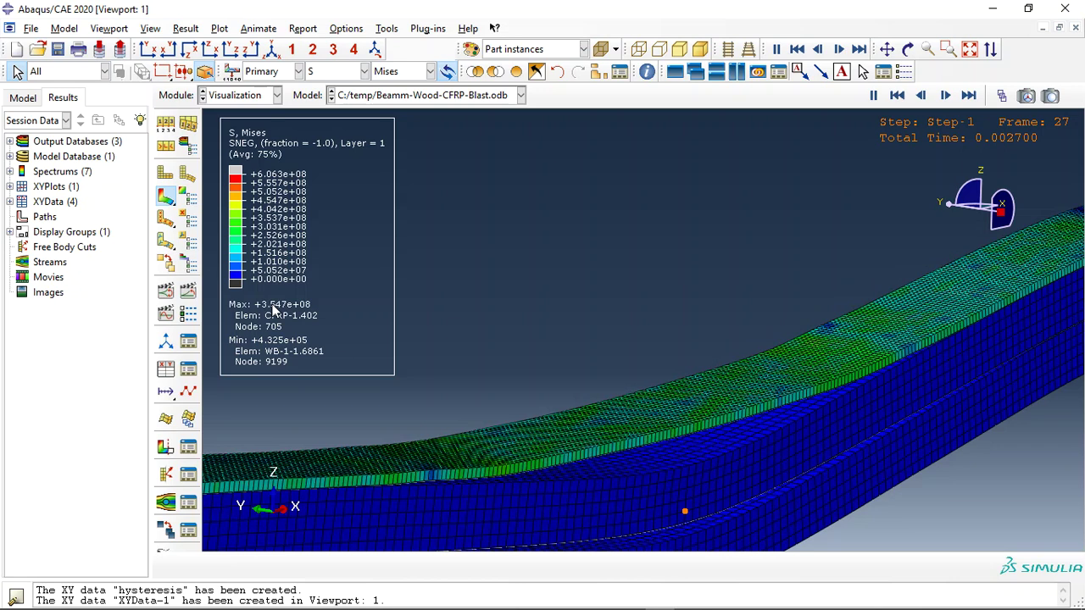
click(190, 295)
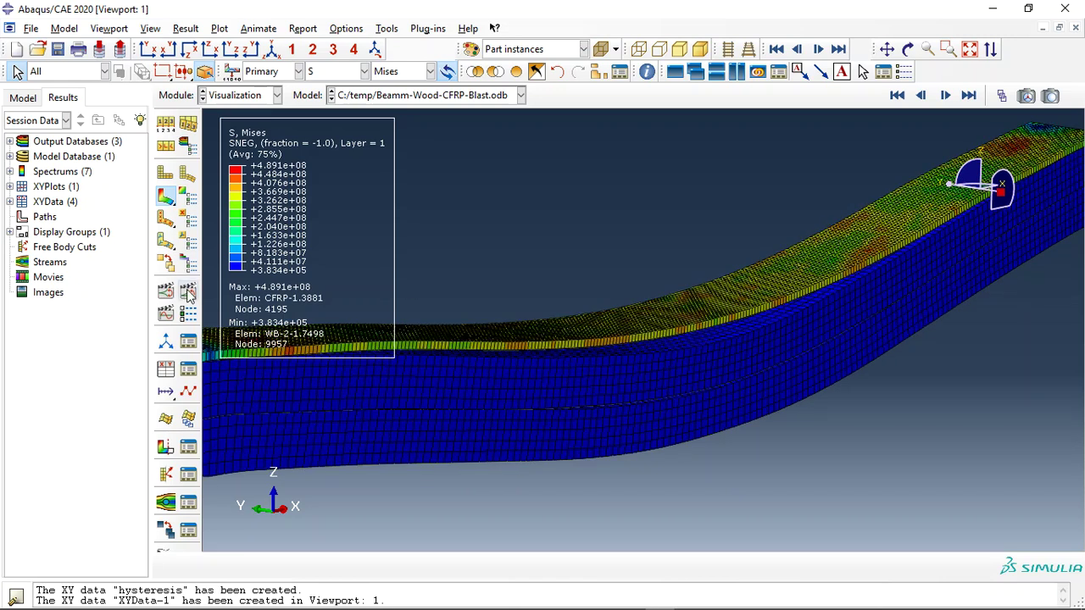
- Set the maximum contour limit to 3.89091E+08 and replay the time history of the Mises stress
click(190, 197)
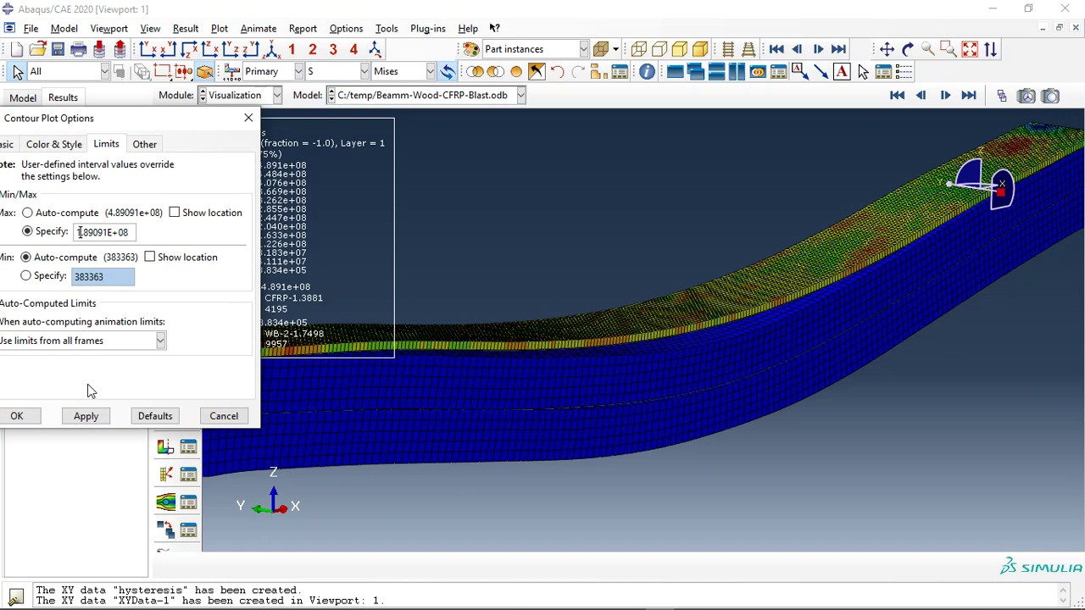
click(86, 417)
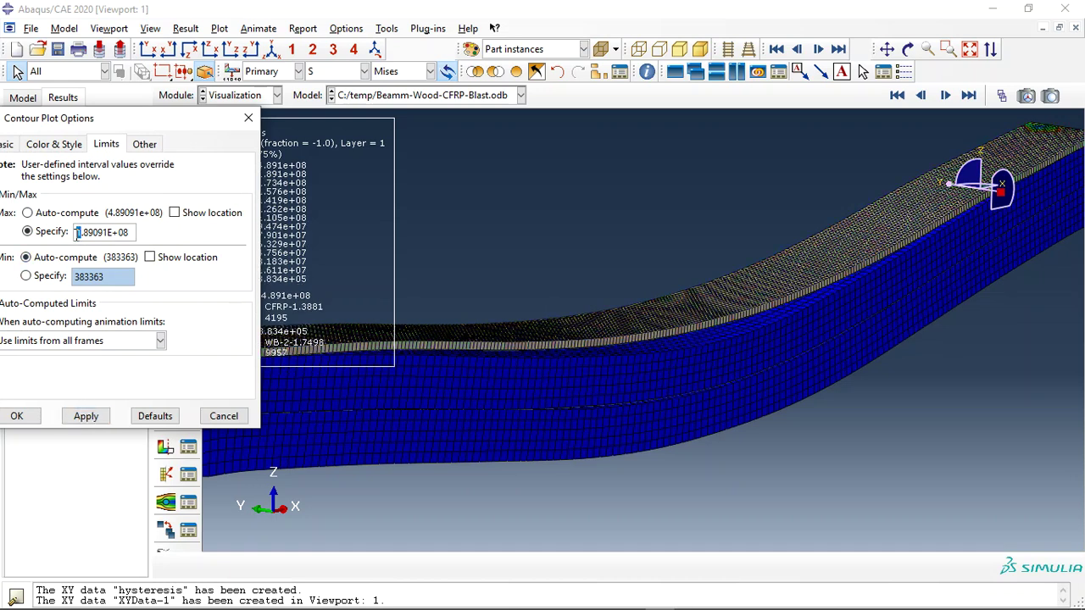
click(86, 416)
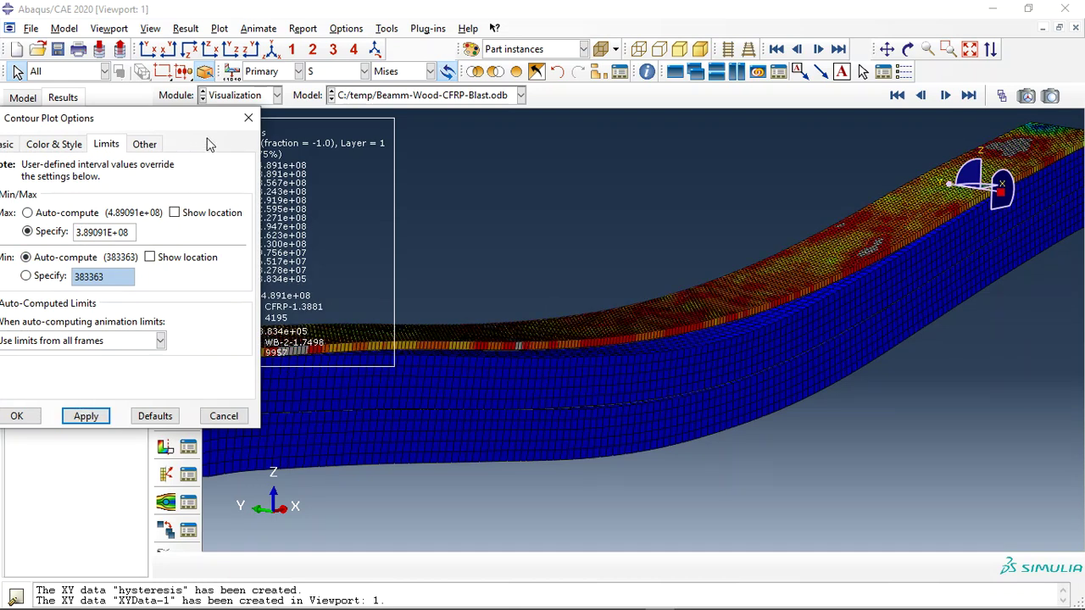
drag(213, 124, 4, 101)
click(188, 290)
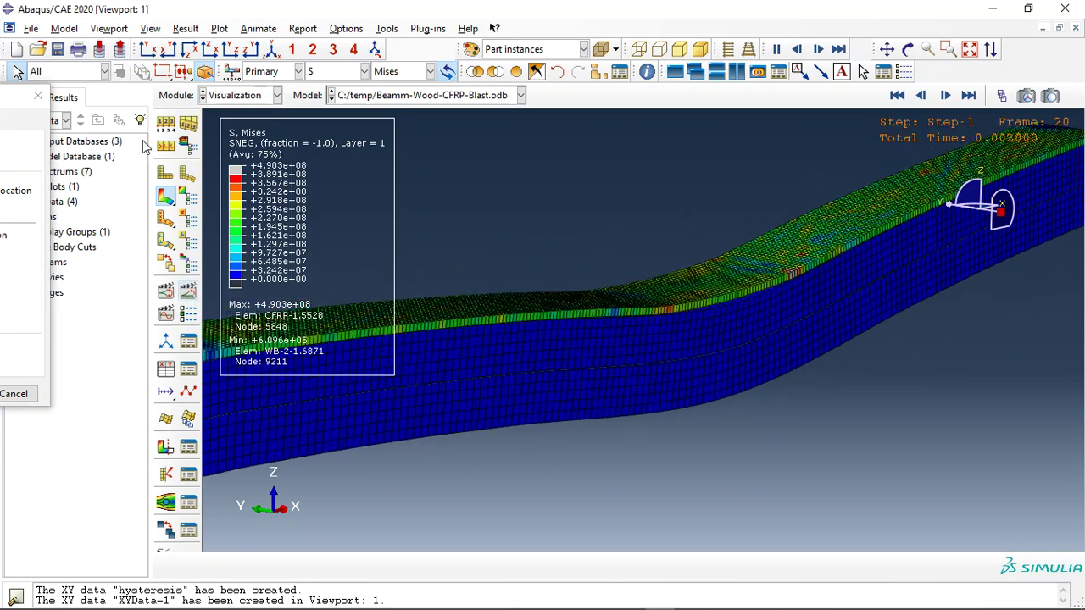
- Set the plot's deformation scale factor to a uniform value of 1
click(165, 125)
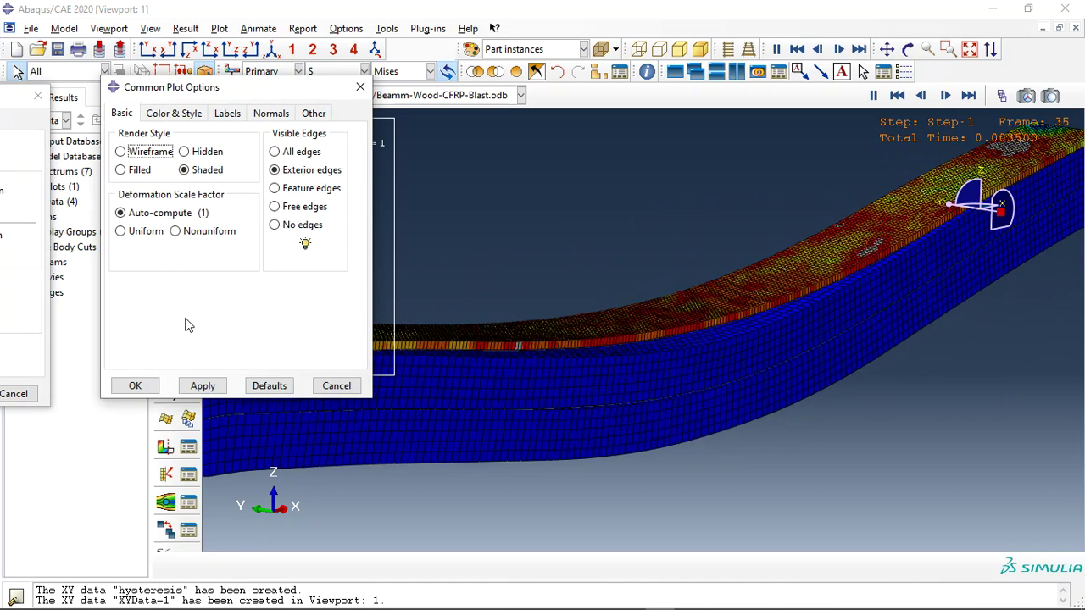
click(121, 231)
click(177, 255)
key(BackSpace)
text(1)
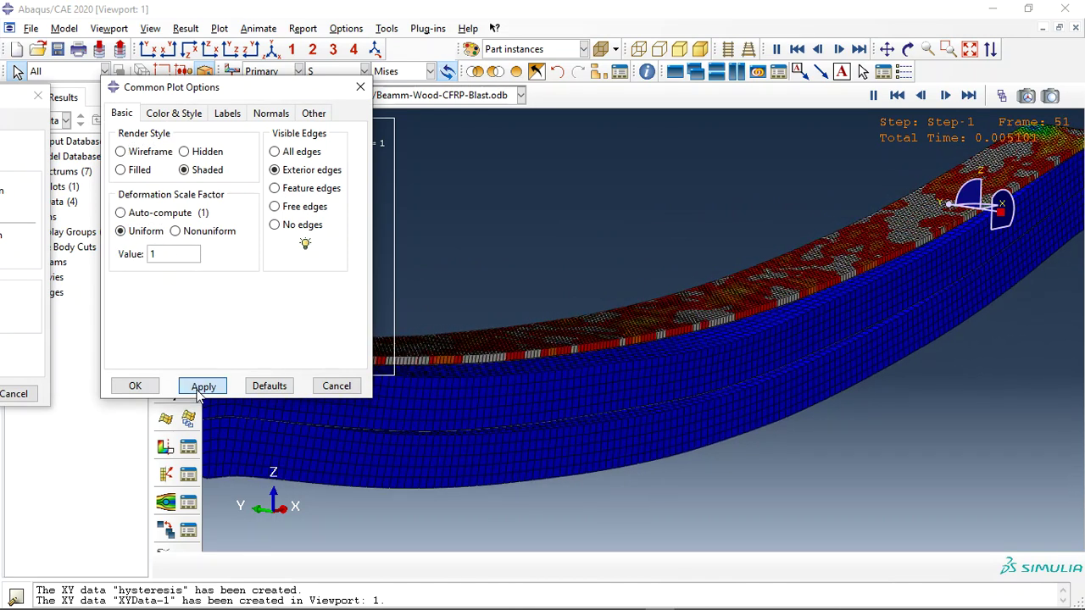
click(142, 388)
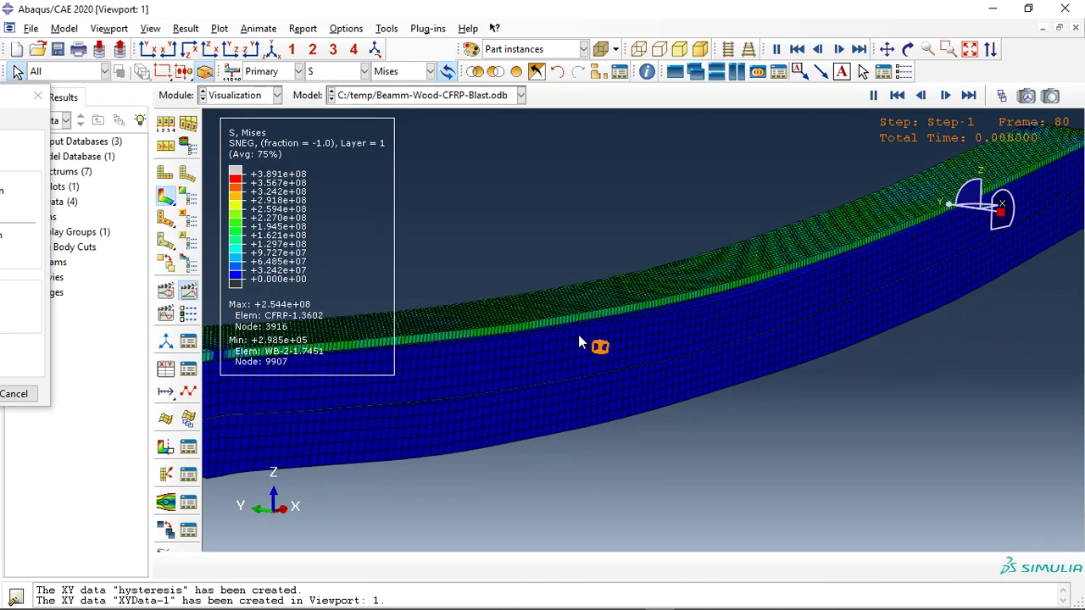
- Return the maximum contour limit to auto-compute in the contour plot options
drag(20, 103, 226, 132)
click(131, 214)
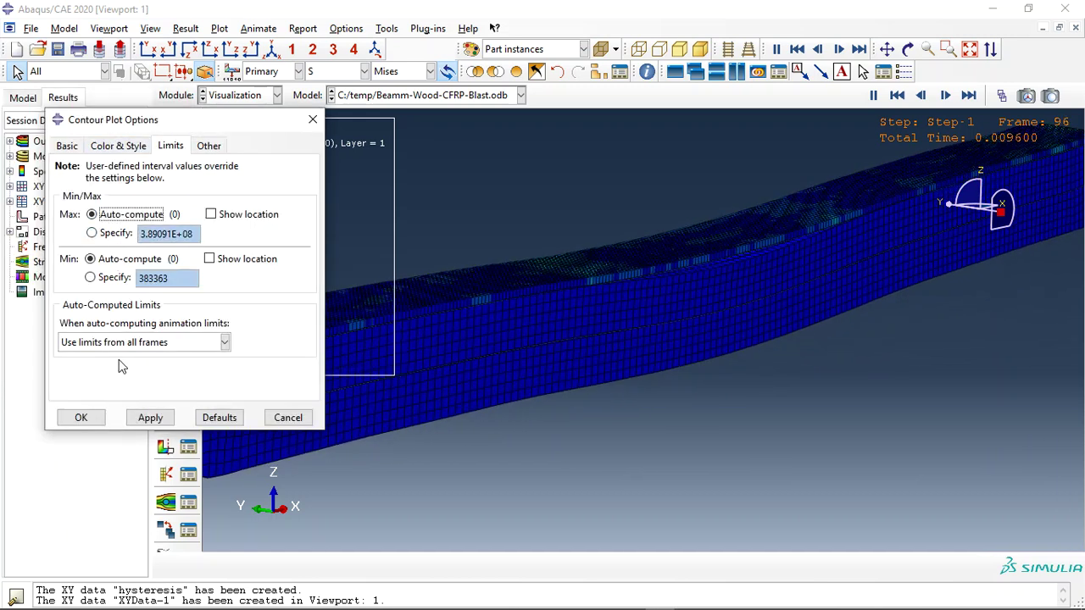
click(80, 417)
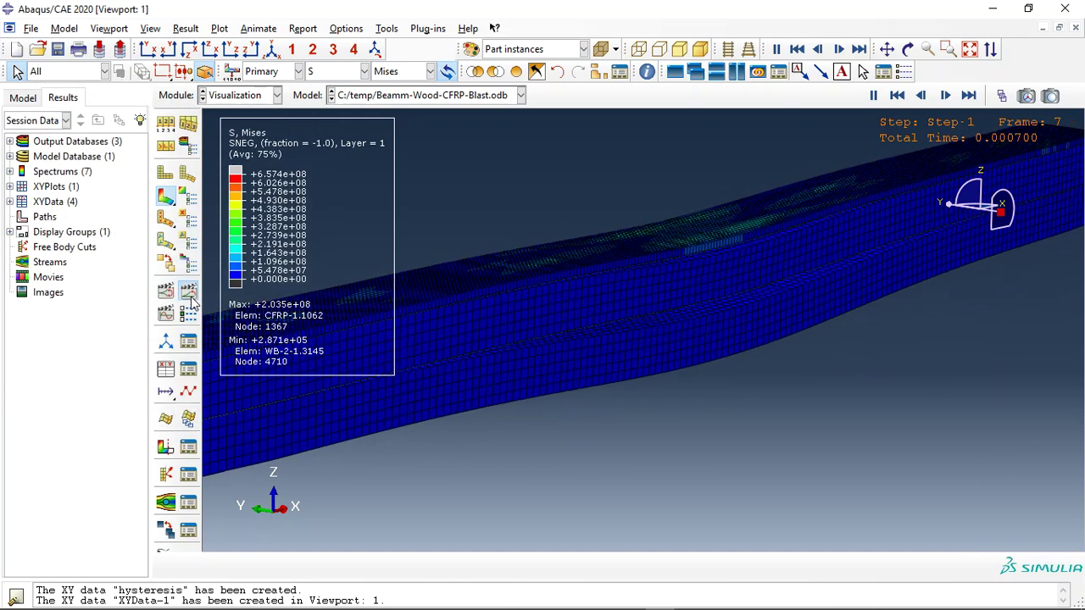
- Replace the viewport contents with a display group showing only the CFRP-1 part instance
click(598, 72)
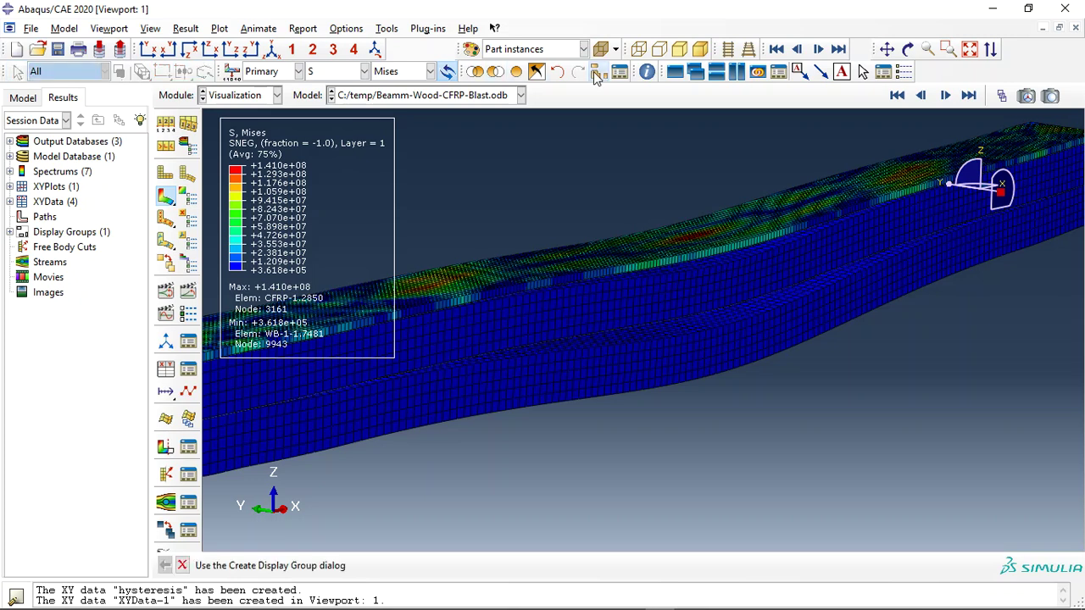
click(165, 123)
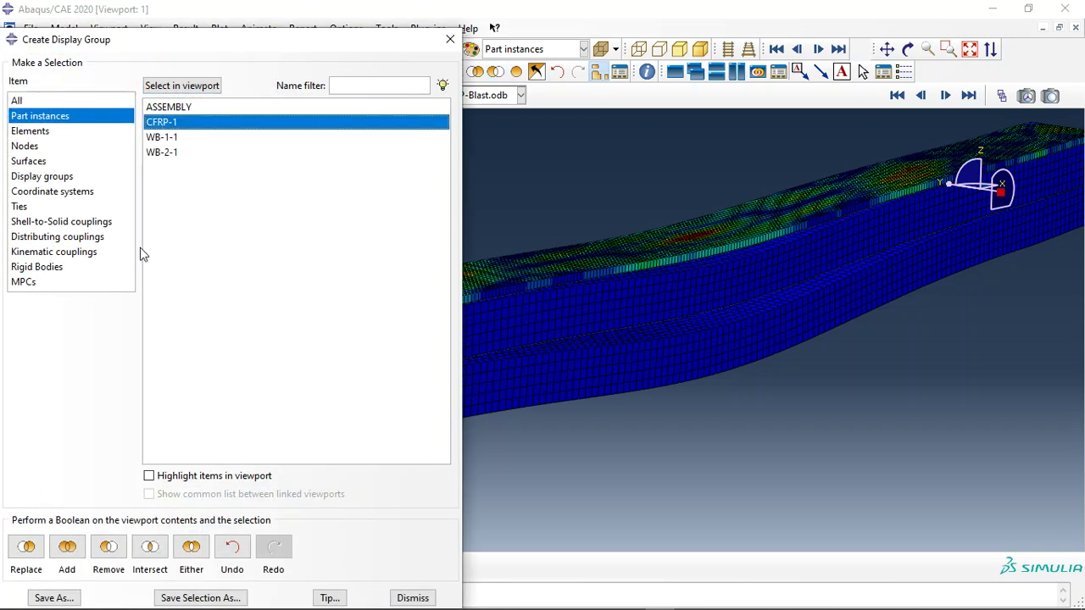
click(27, 548)
click(450, 39)
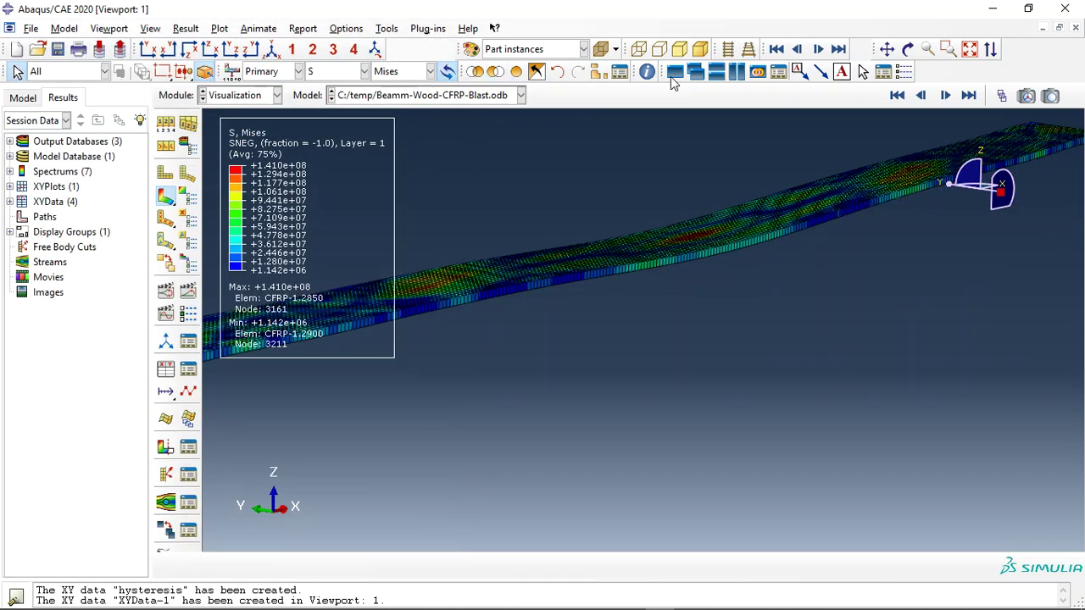
- Contour the HSNMTCRT output on the CFRP layer and examine its last frame and time history animation
click(906, 50)
drag(805, 164, 574, 204)
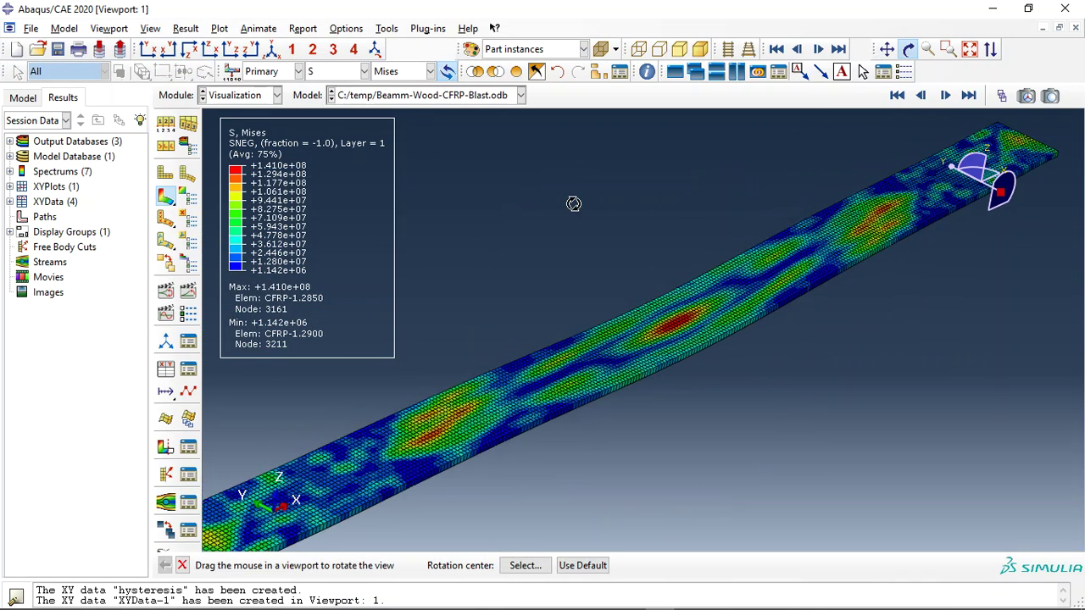
click(343, 72)
click(349, 198)
drag(601, 329, 770, 239)
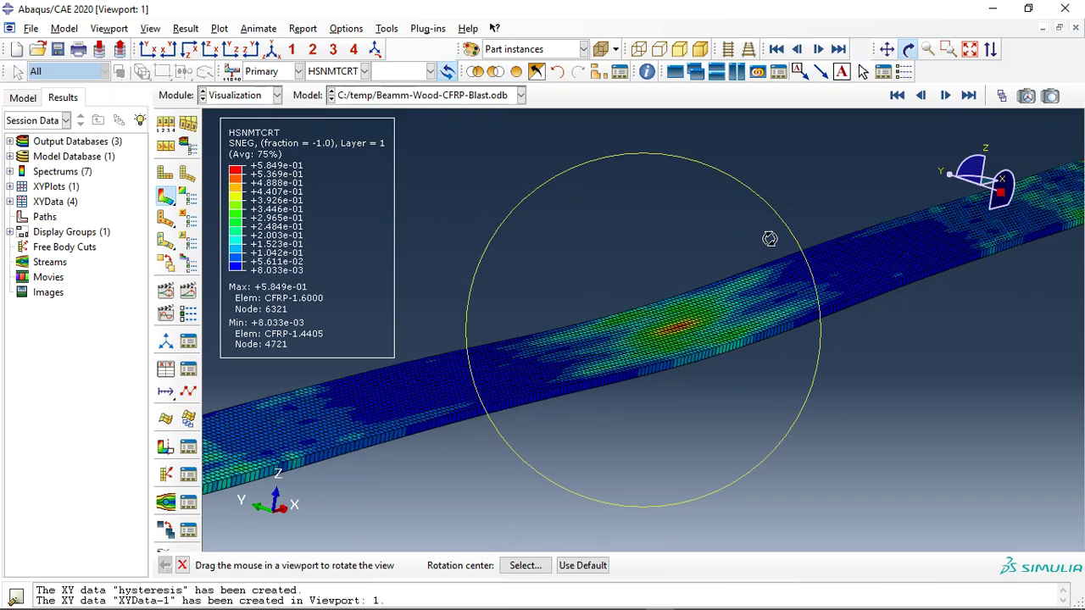
click(969, 96)
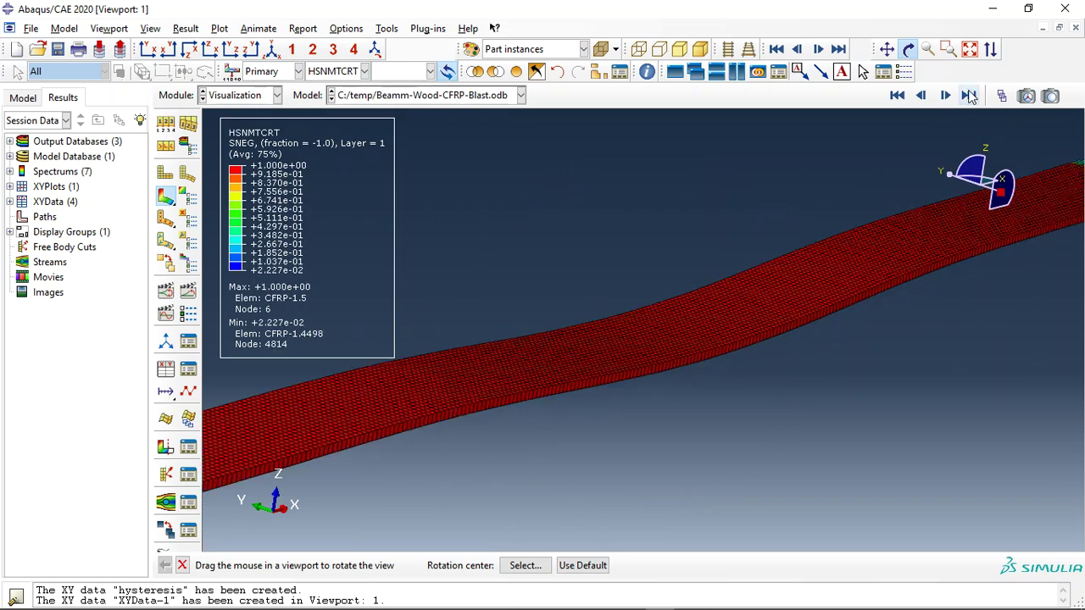
click(187, 291)
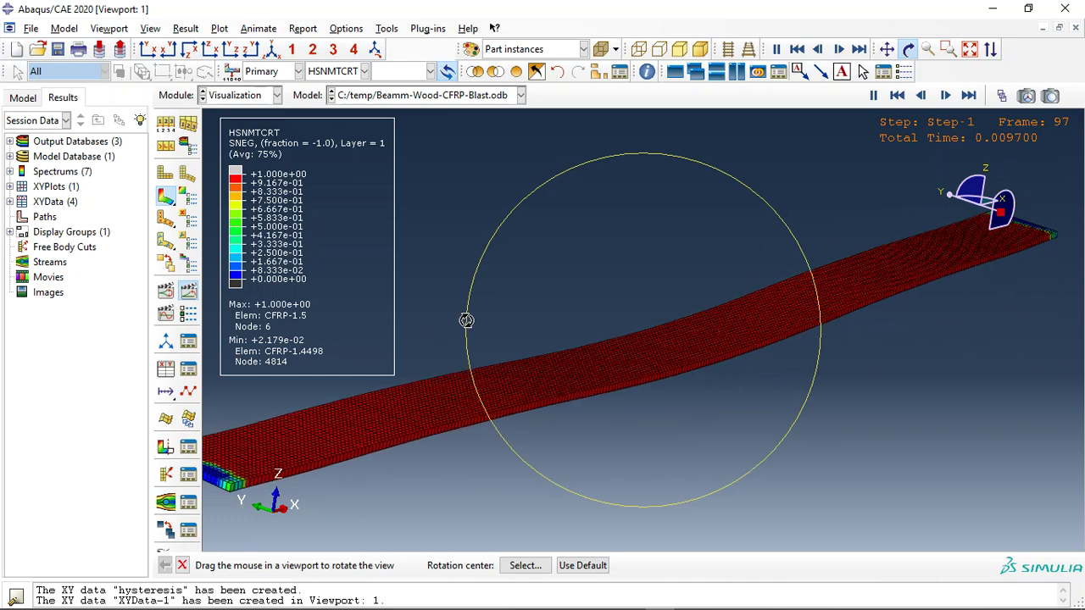
- Contour the HSNMCCRT output on the CFRP layer and examine its time history animation and last frame
click(333, 72)
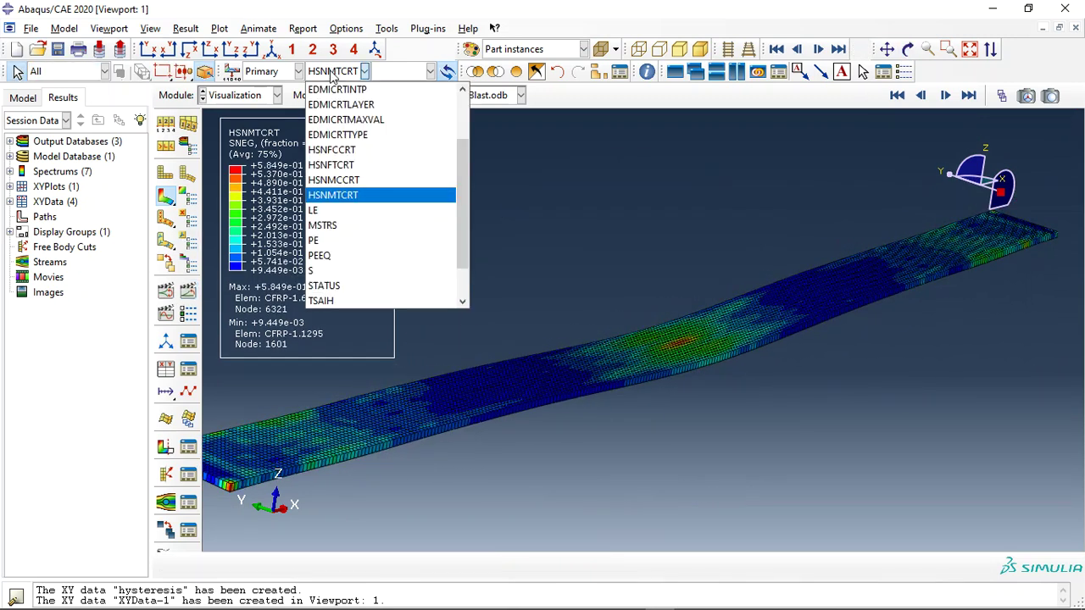
click(363, 181)
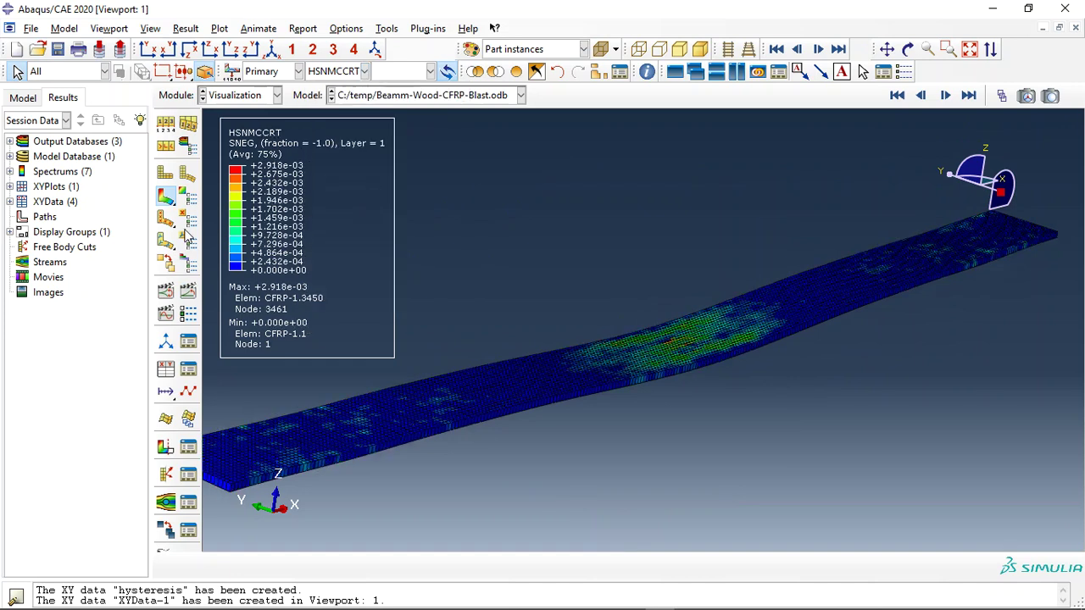
click(188, 292)
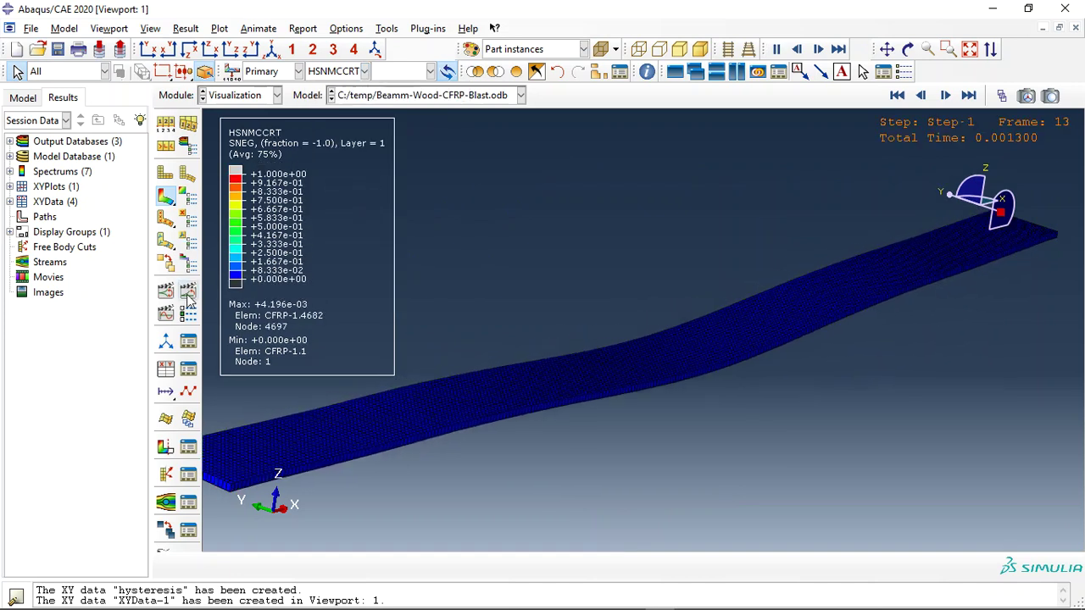
click(189, 295)
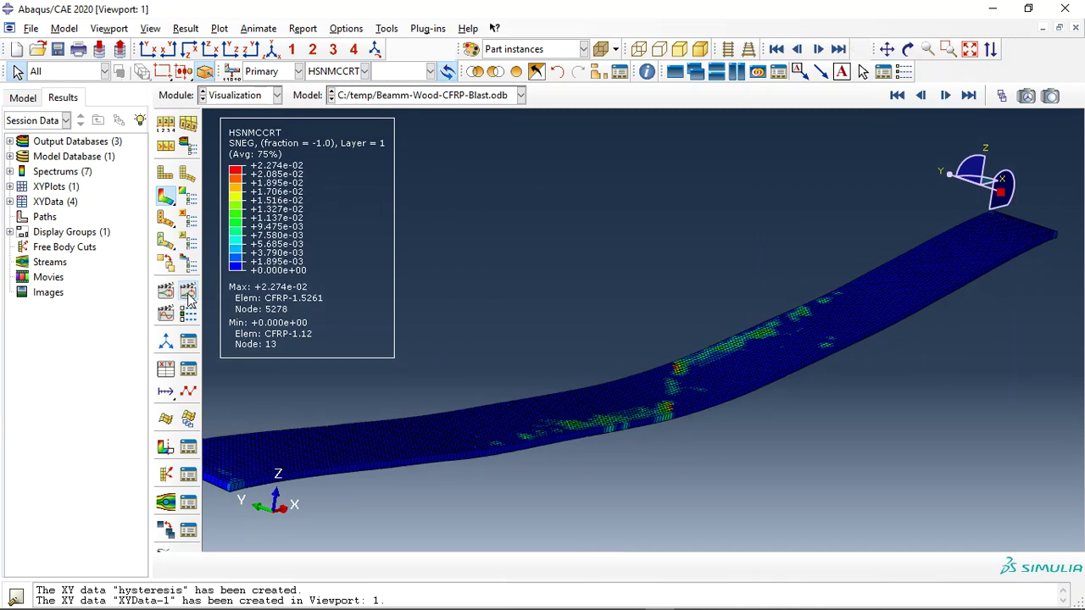
click(969, 95)
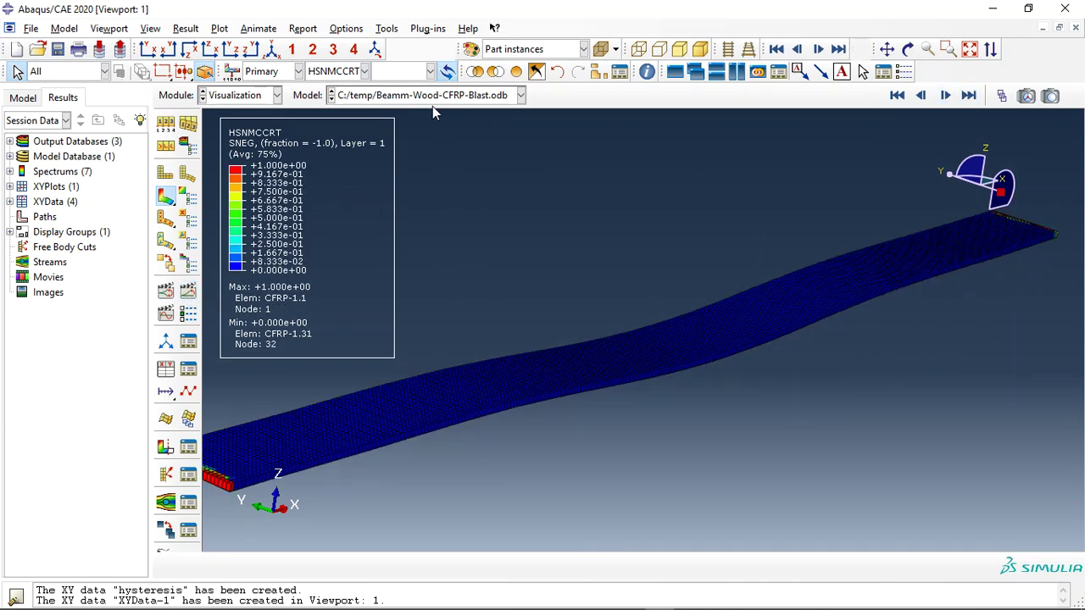
- Contour the HSNFTCRT output on the CFRP layer and animate its time history
click(349, 74)
click(336, 166)
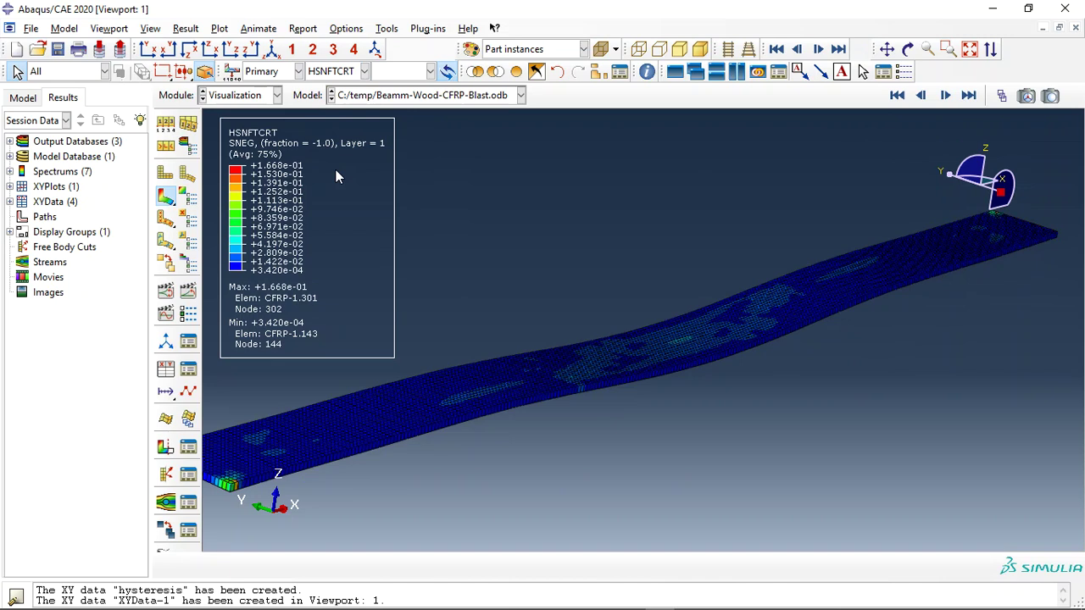
click(188, 292)
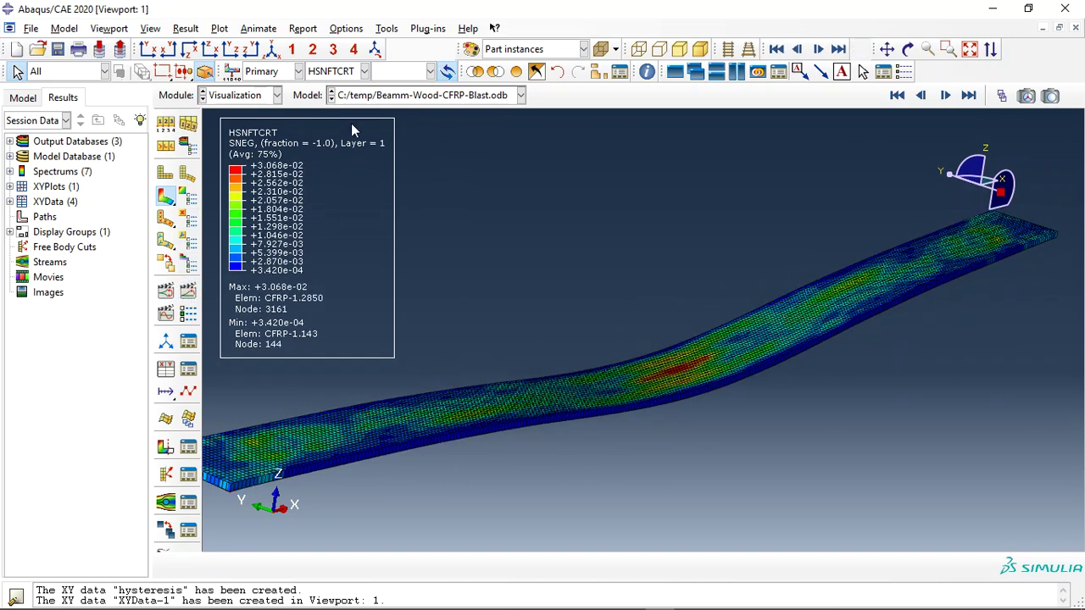
- Contour the HSNFCCRT output on the CFRP layer, animate its time history and show the last frame
click(344, 72)
click(330, 150)
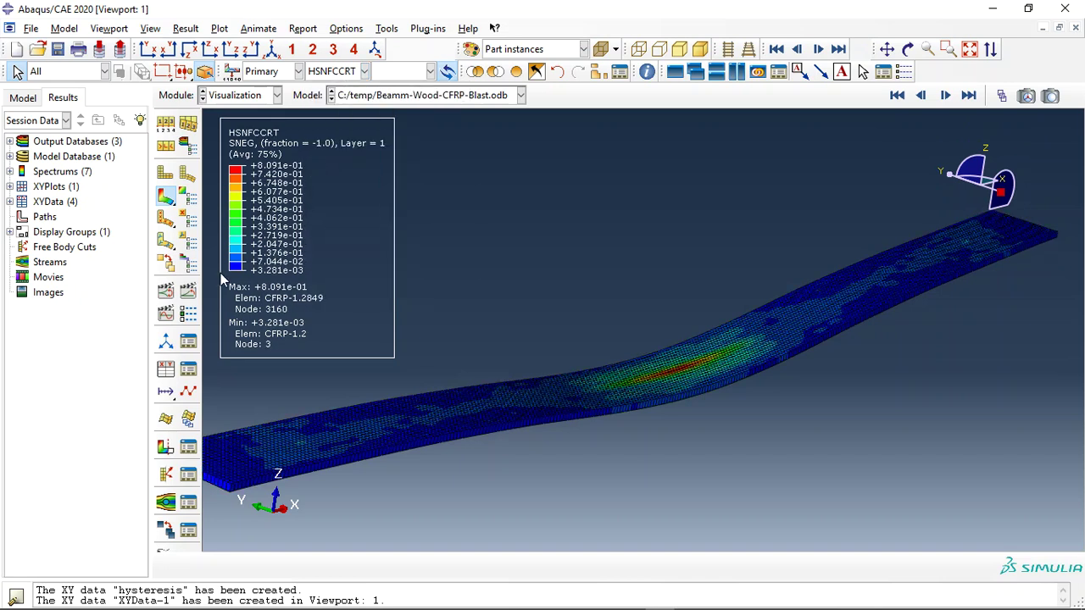
click(188, 292)
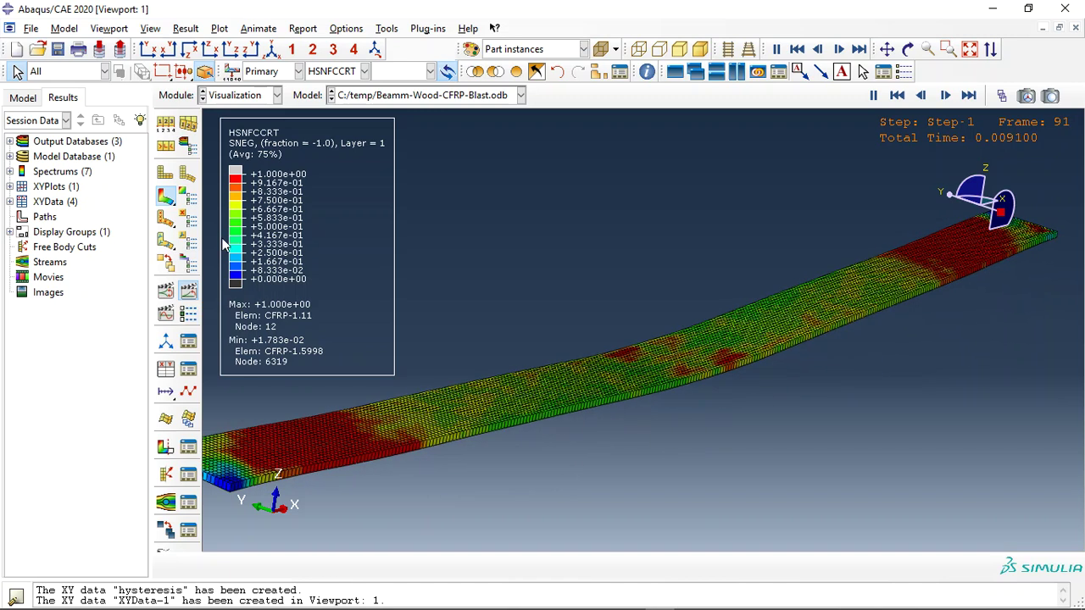
click(873, 95)
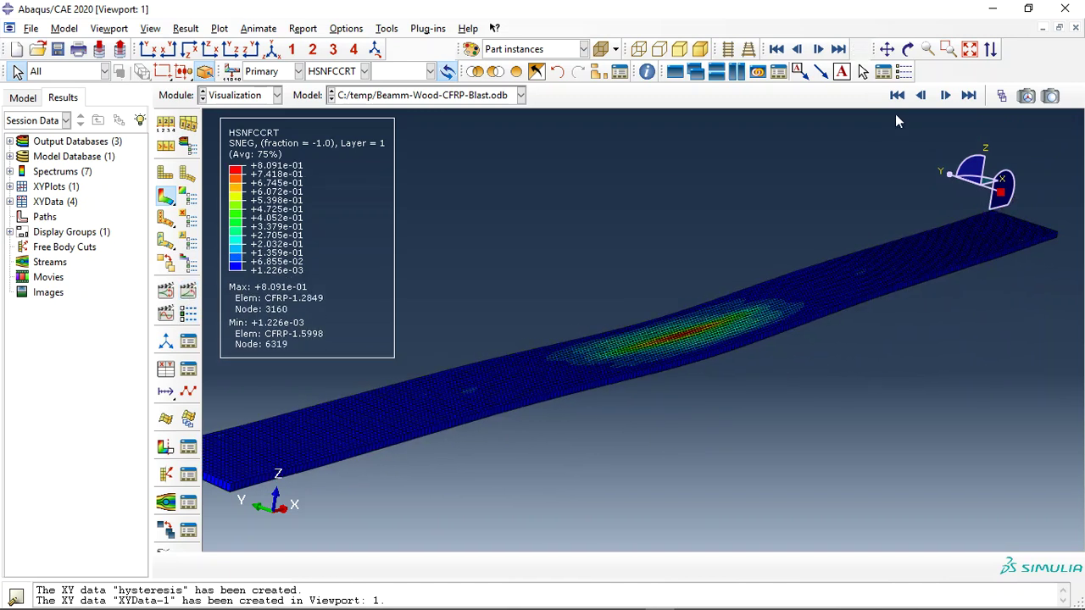
click(969, 96)
- View the EDMICRTTYPE contours on the CFRP layer, followed by the EDMICRTMAXVAL contours
click(352, 73)
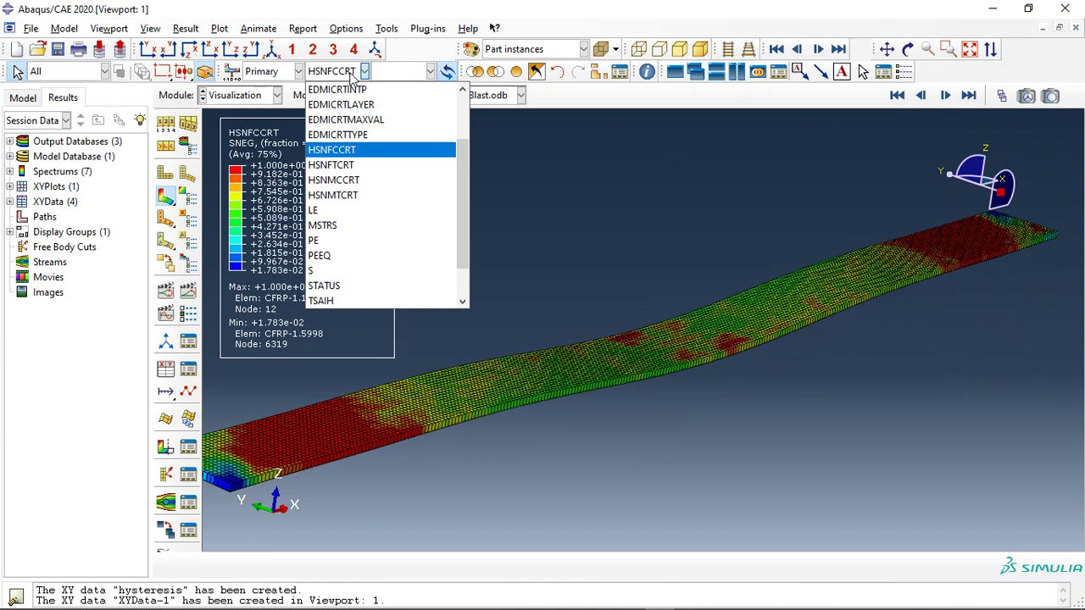
click(342, 135)
click(339, 72)
click(339, 104)
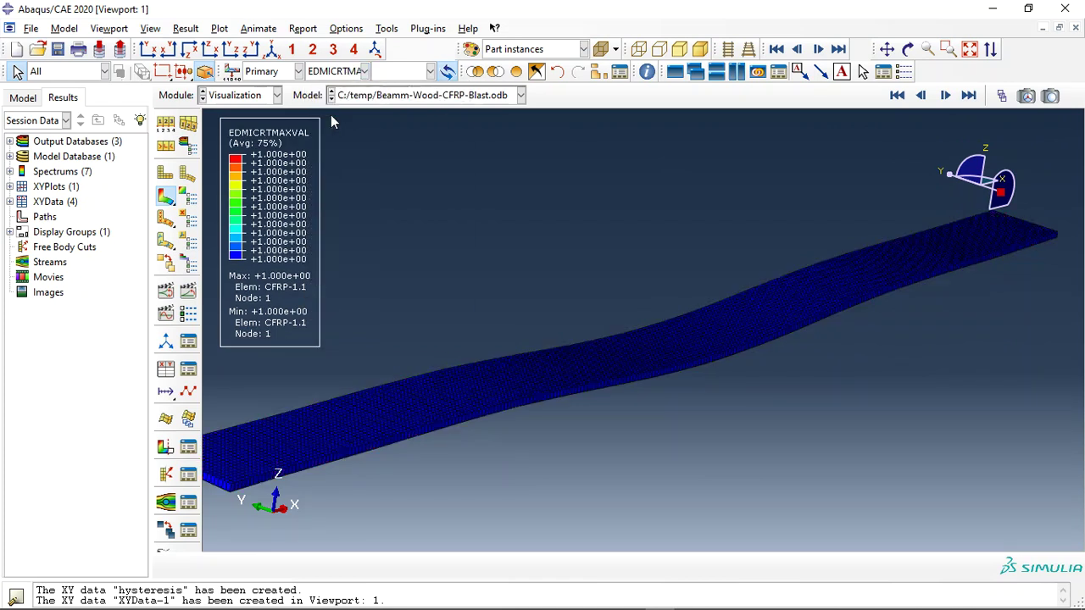
- Contour the EDMICRTLAYER output on the CFRP layer and animate its time history
click(333, 73)
click(334, 88)
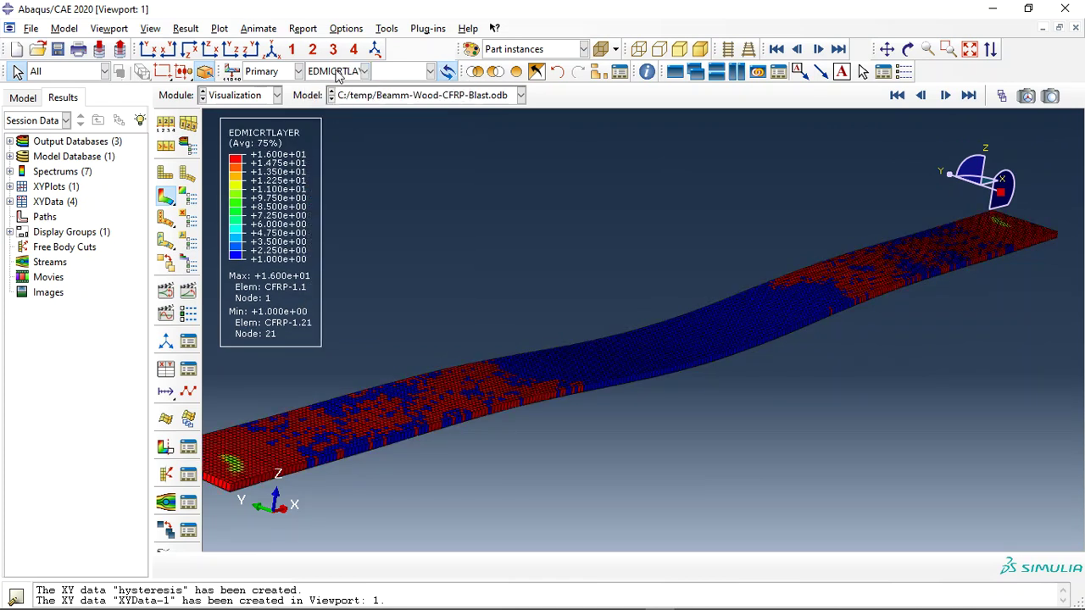
click(189, 291)
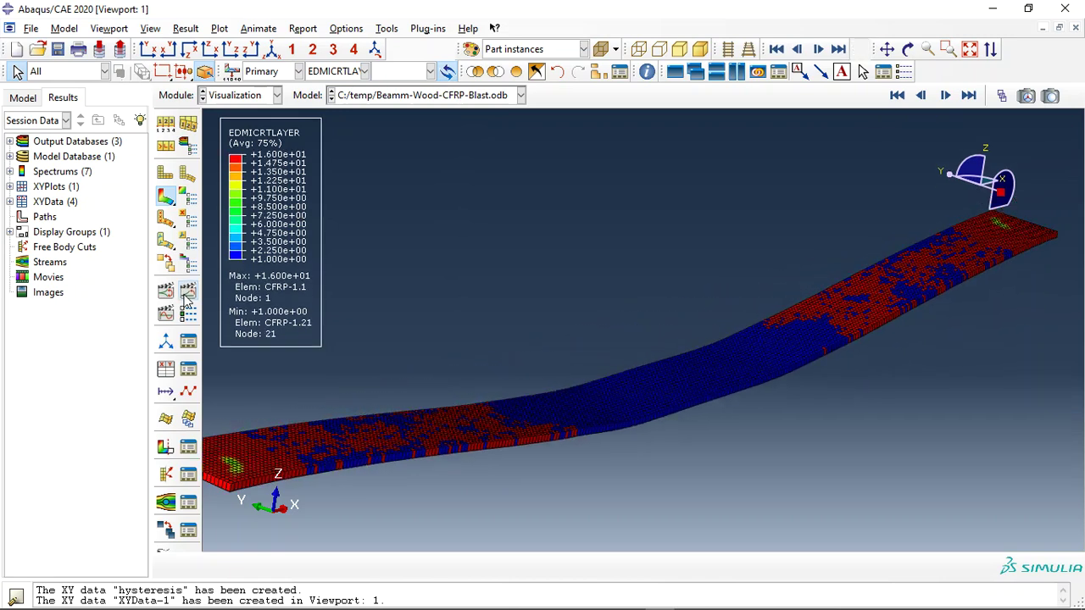
- Contour the TSAIH output on the CFRP layer, followed by the TSAIW output
click(335, 73)
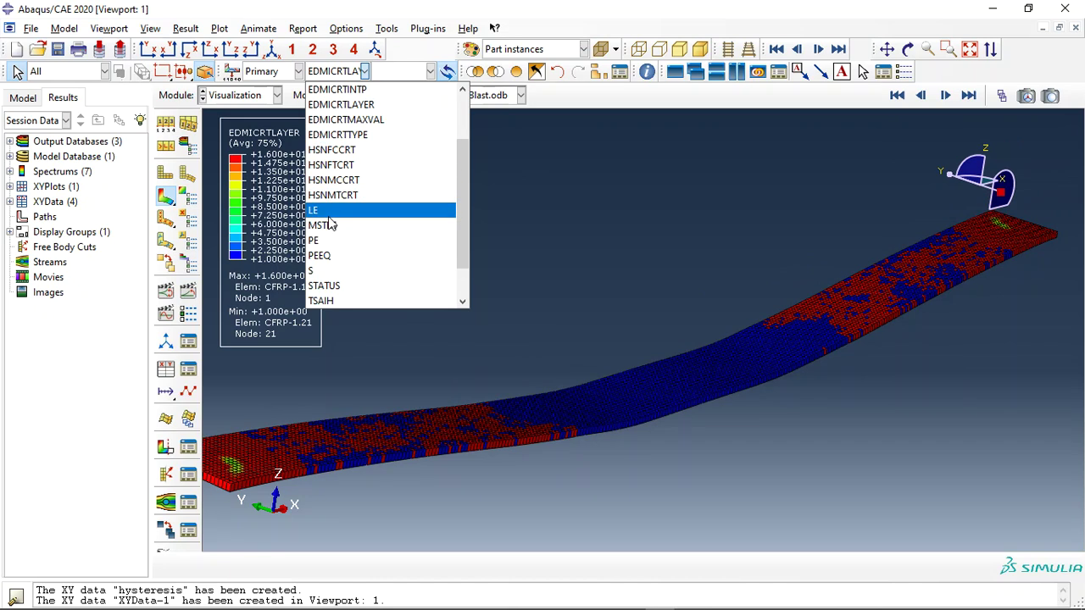
scroll(342, 298, down, 1)
click(339, 283)
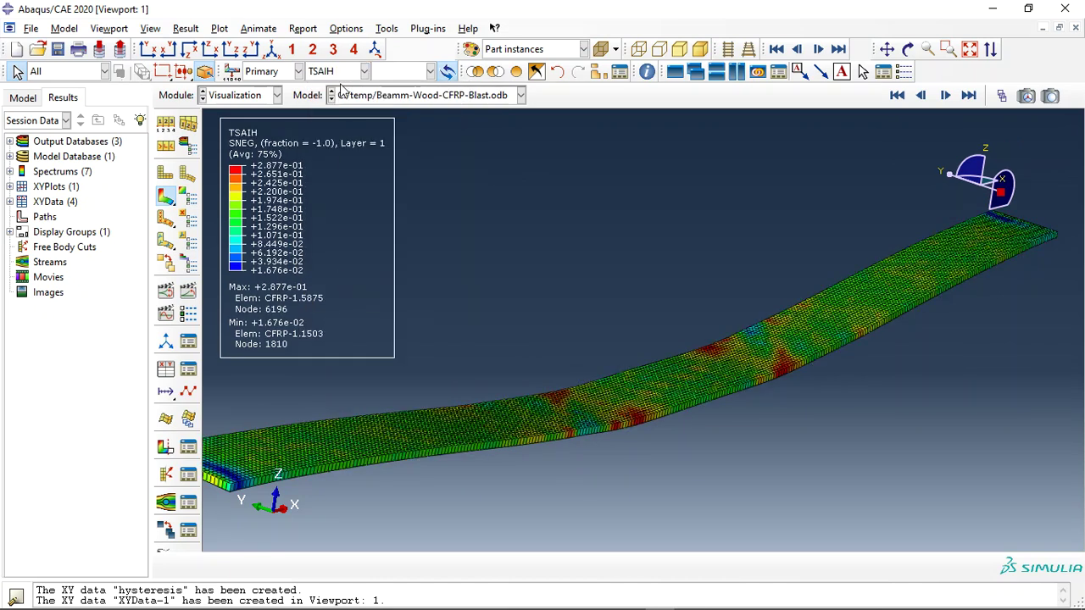
click(339, 73)
click(341, 283)
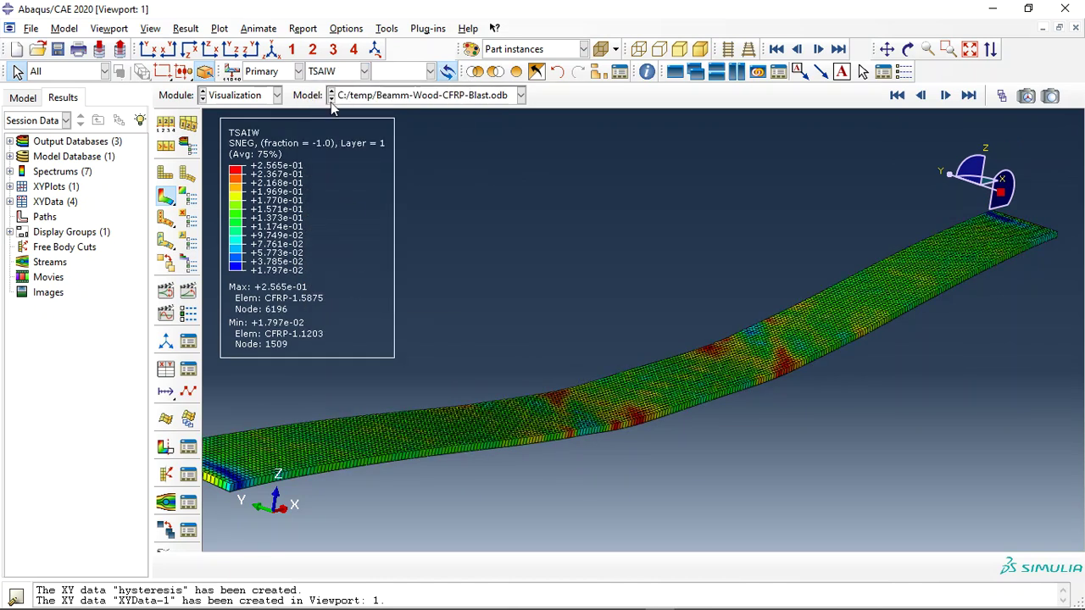
- Contour the displacement magnitude U and display only the wood beam instances WB-1-1 and WB-2-1
click(339, 72)
scroll(341, 212, down, 1)
click(330, 286)
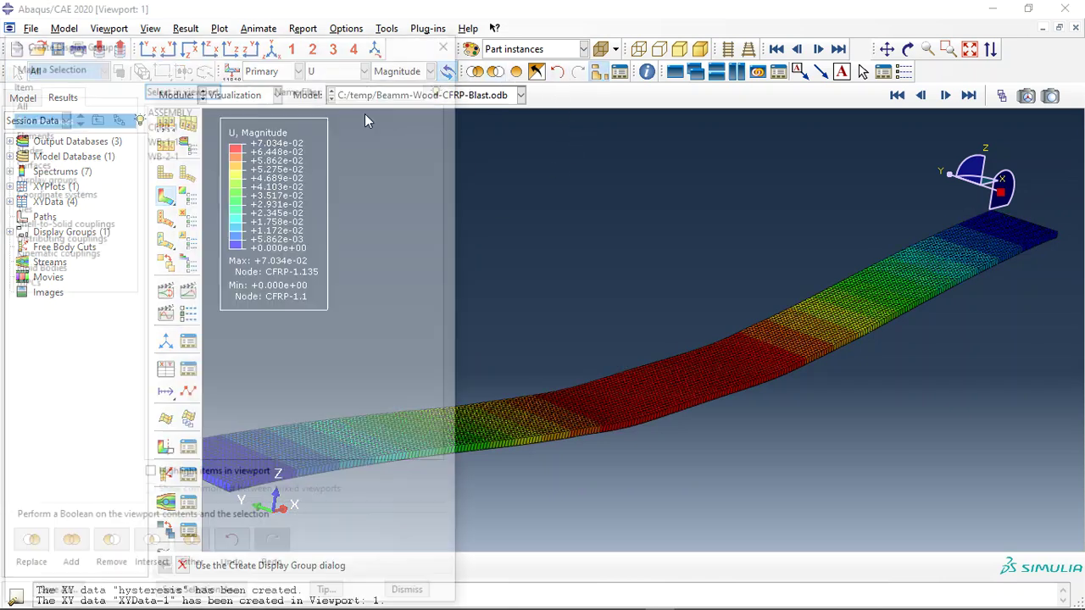
click(162, 152)
ctrl+click(162, 138)
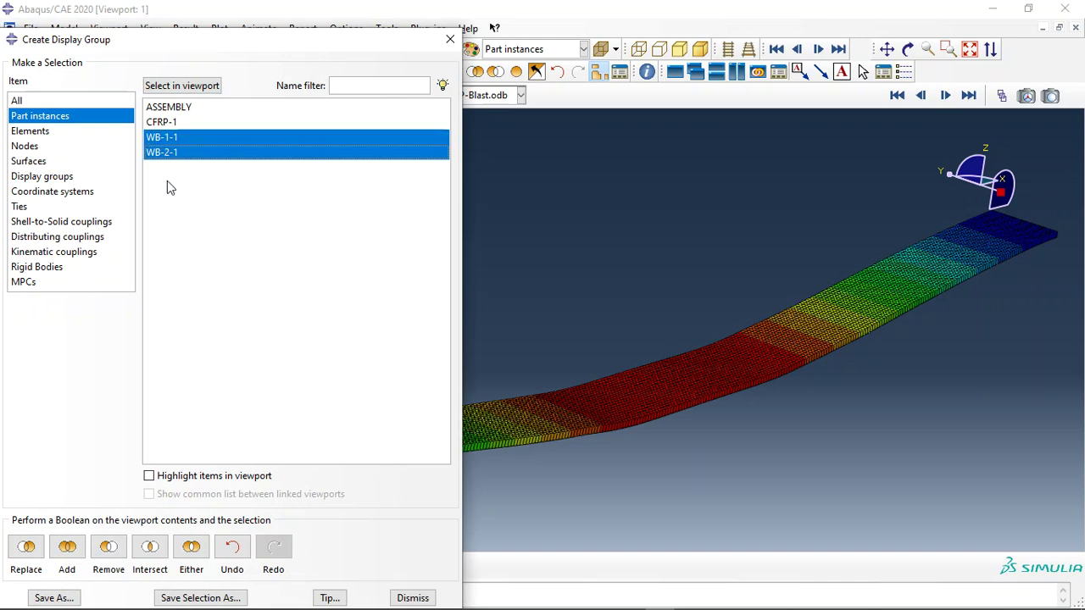
click(35, 552)
click(449, 40)
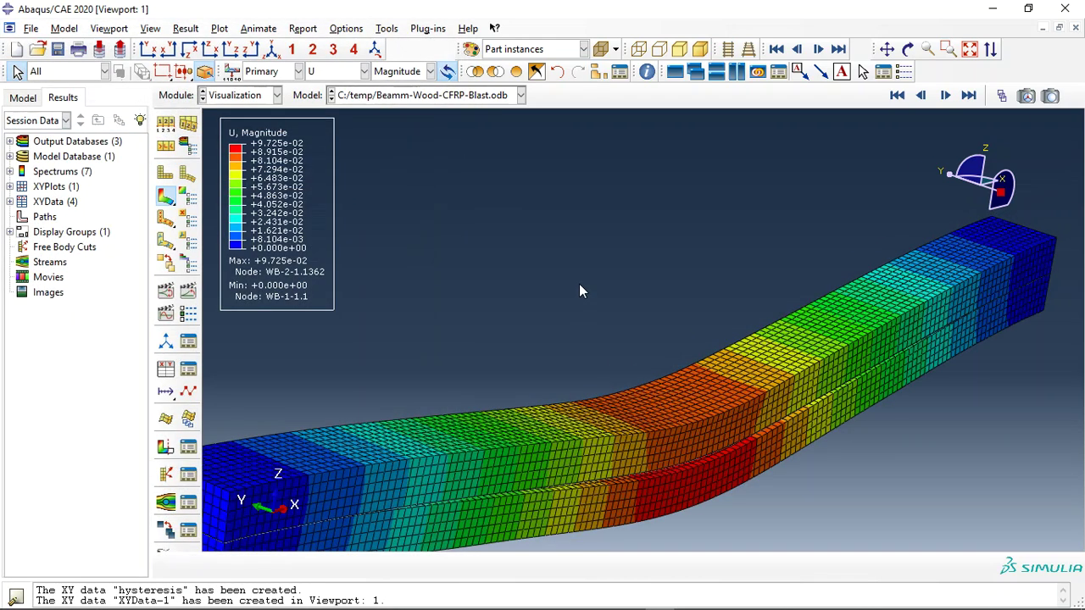
- Contour the Mises stress on the two wood beams in an oblique side view and animate its time history
click(907, 49)
drag(831, 172, 609, 287)
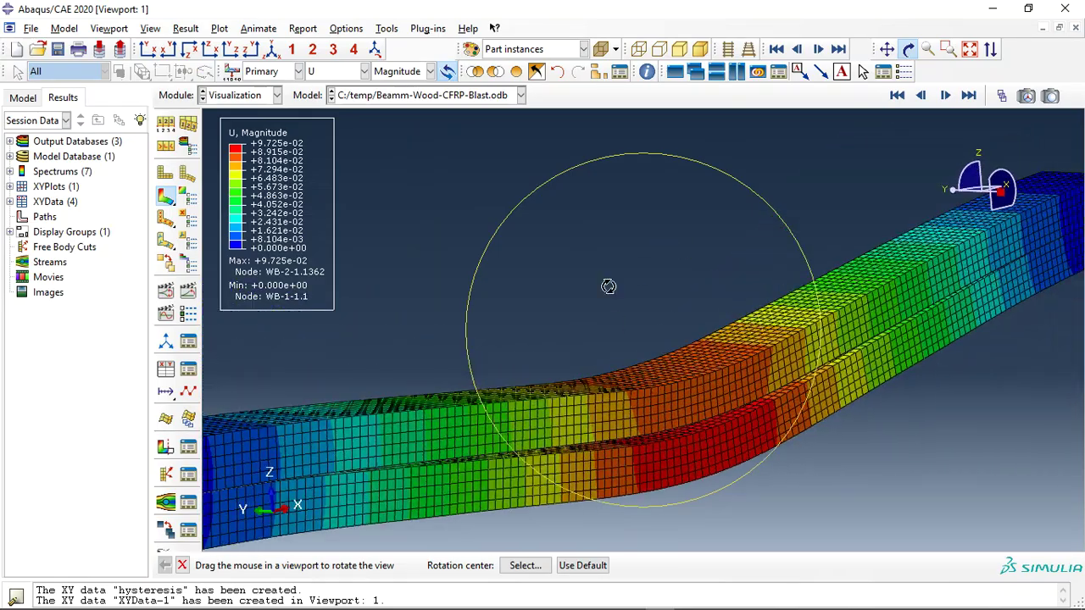
click(349, 72)
click(343, 215)
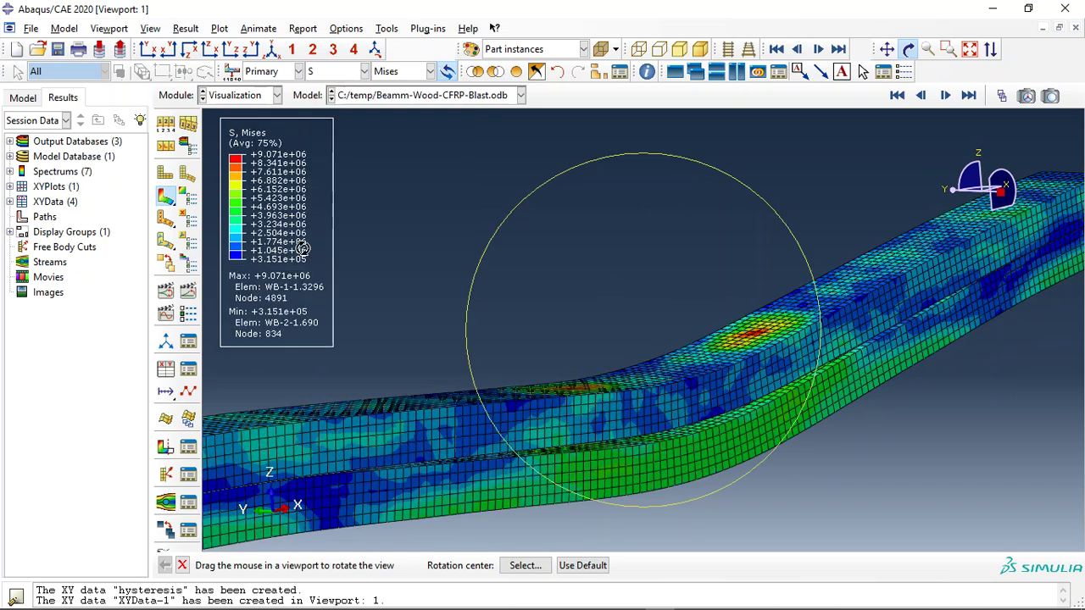
key(Escape)
click(192, 295)
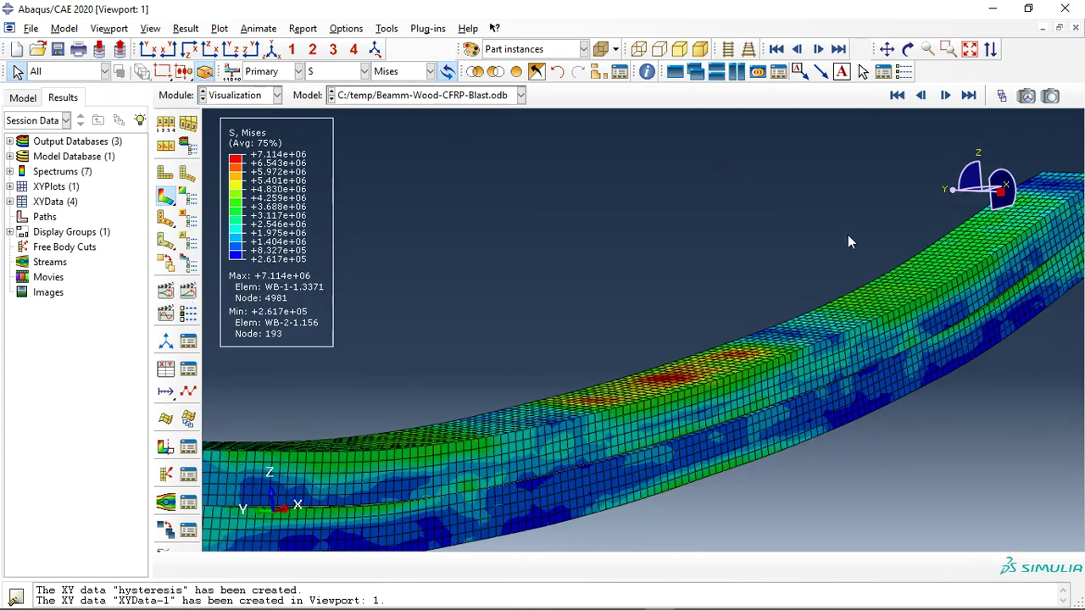
scroll(917, 265, down, 3)
- View the PEEQ contours on the wood beams and return to the Mises stress contours
click(346, 72)
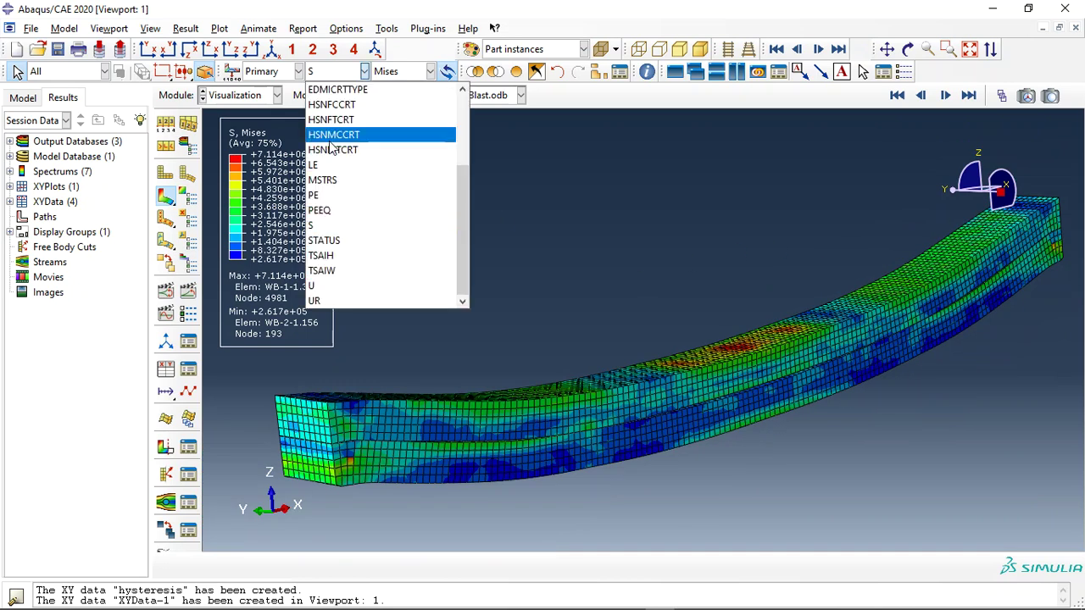
click(352, 210)
click(339, 72)
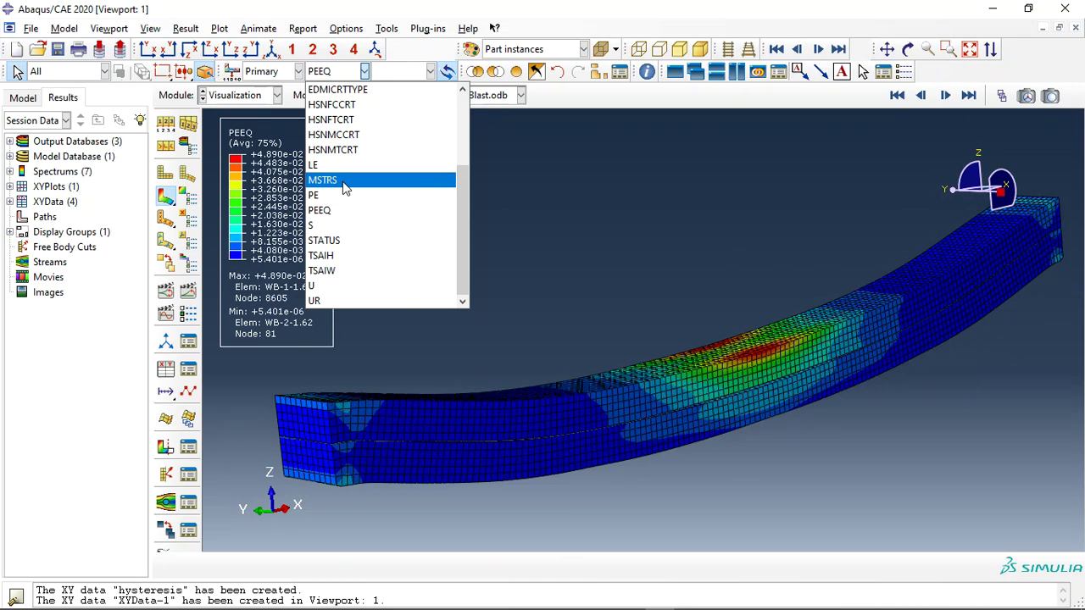
click(334, 227)
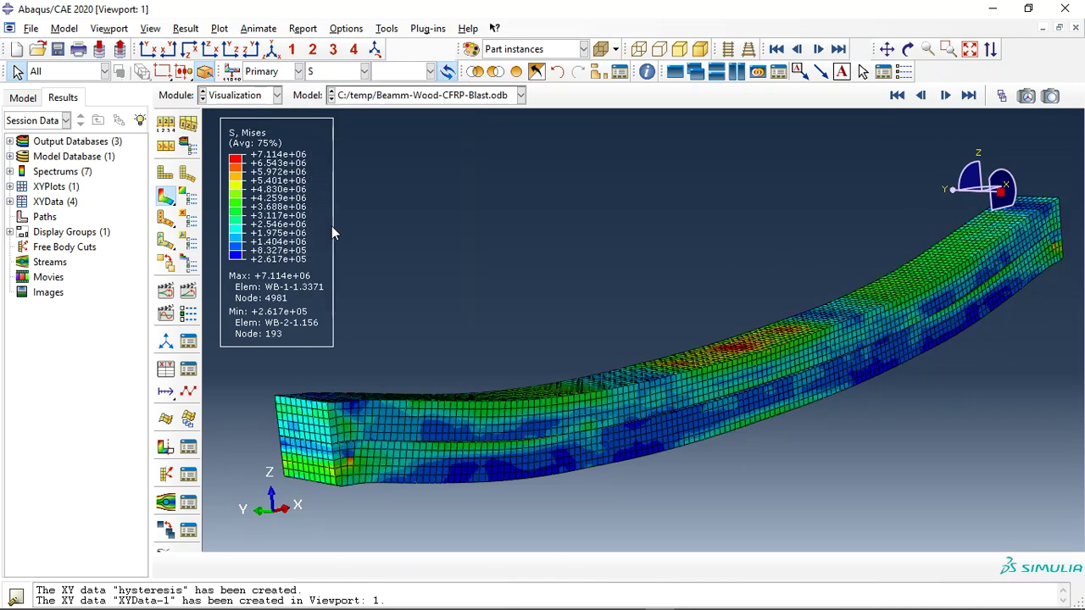
- Create XY data from the ODB history output by summing the RF3 reaction forces of the nodes, and plot the curve
click(169, 368)
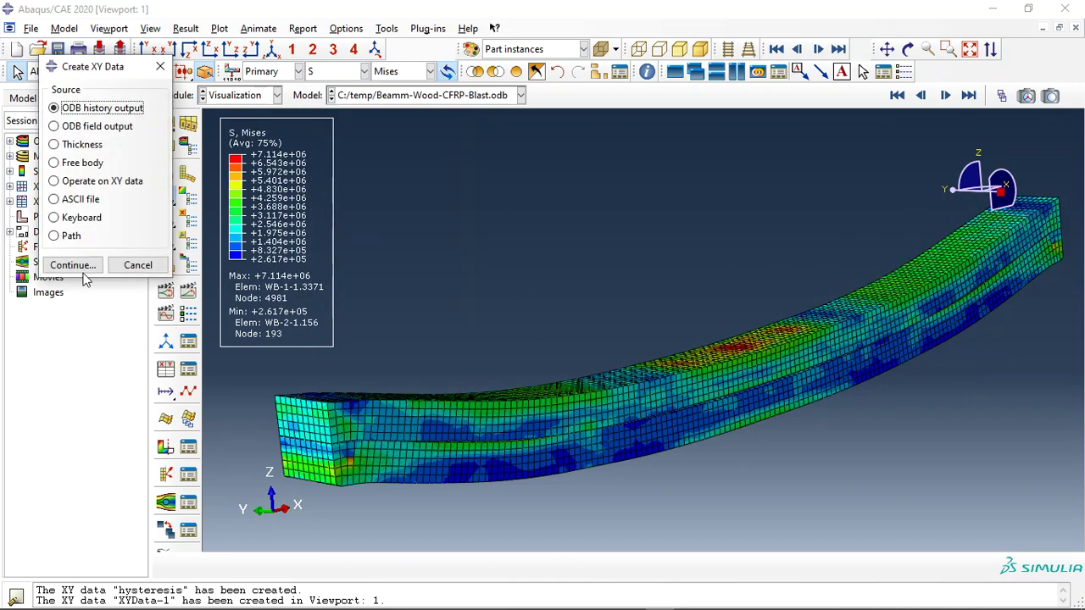
click(73, 265)
drag(155, 226, 170, 318)
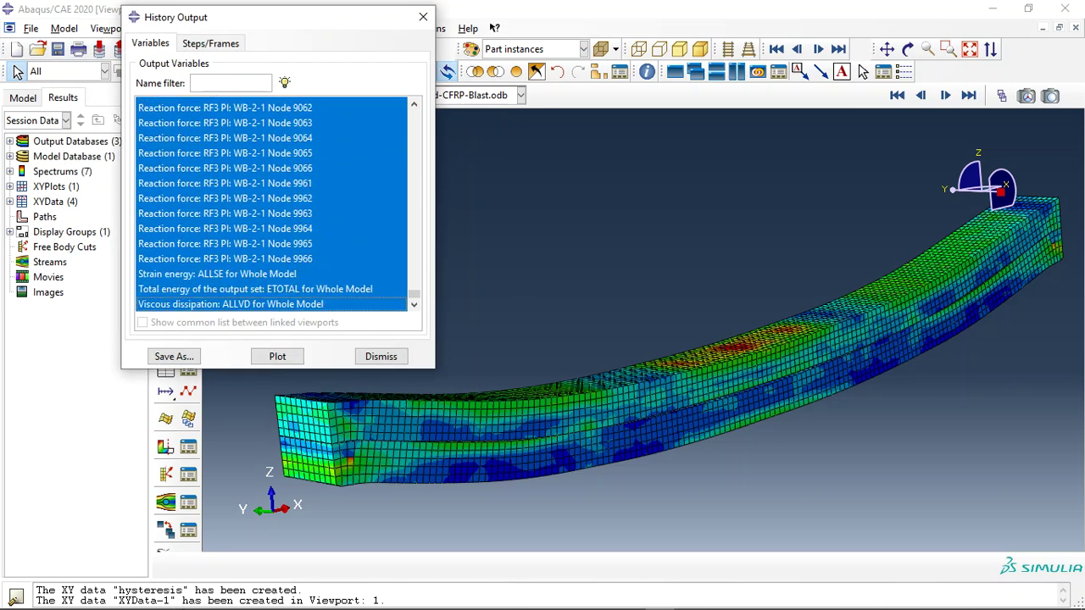
drag(215, 356, 208, 265)
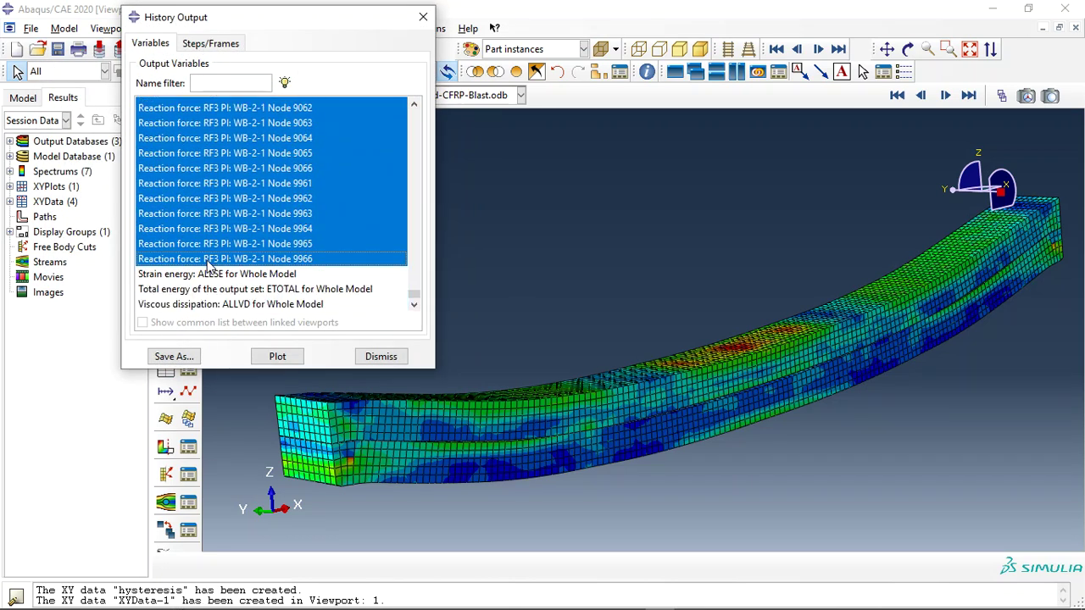
click(187, 356)
click(211, 204)
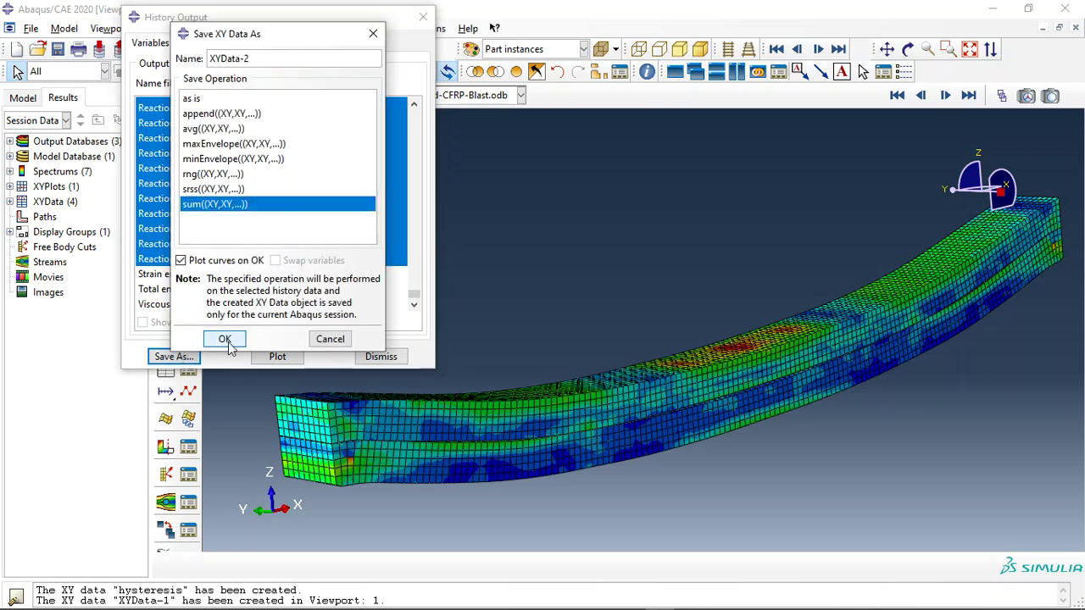
key(Return)
click(395, 357)
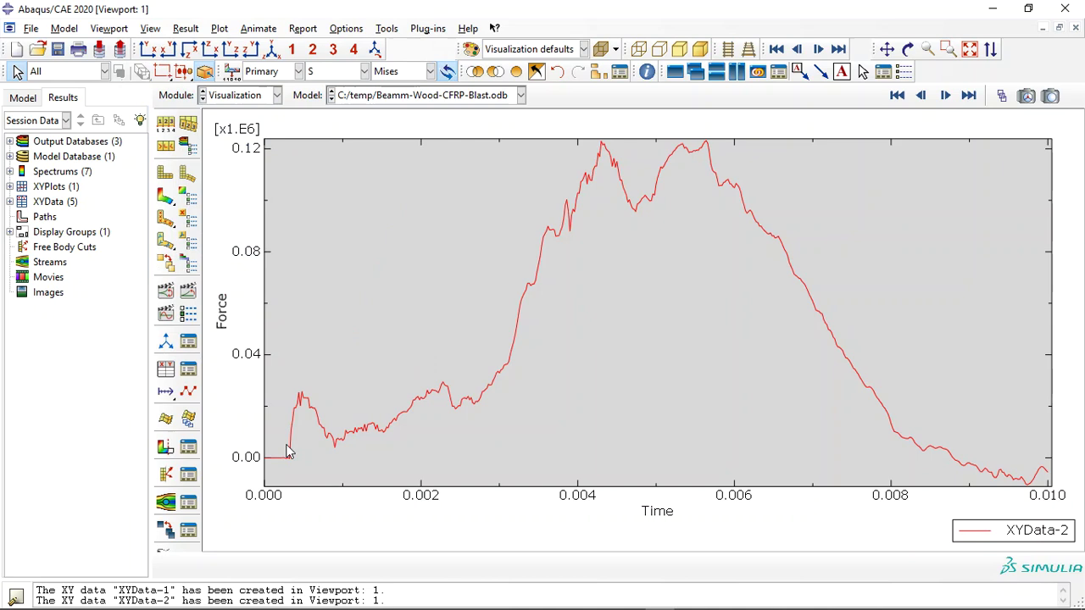
- Return to the contour plot with the wood beams and CFRP layer displayed, and contour the EDMICRTINTP output
click(163, 197)
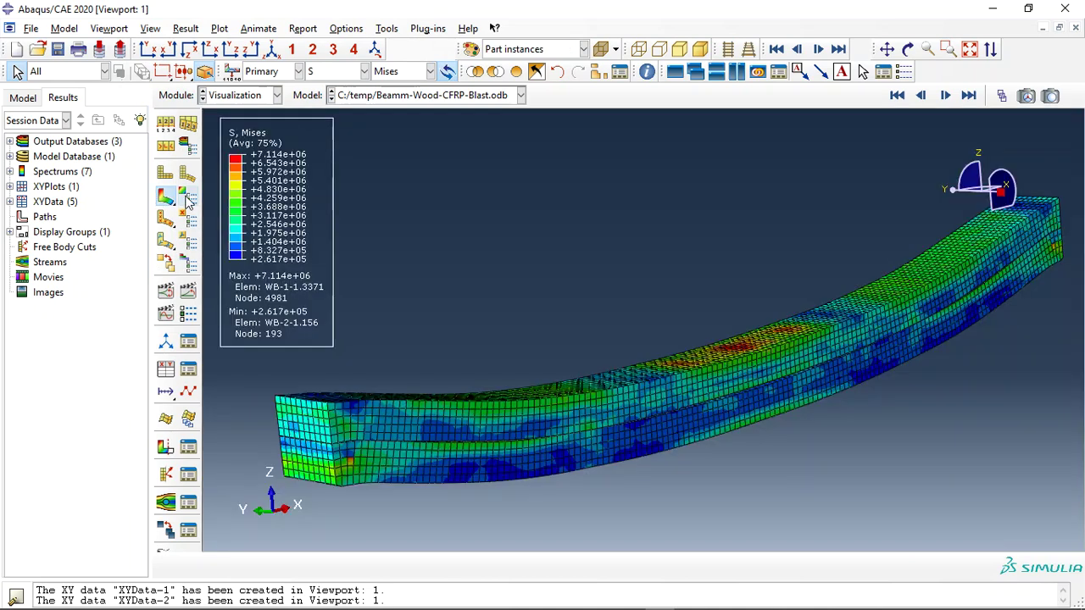
click(365, 71)
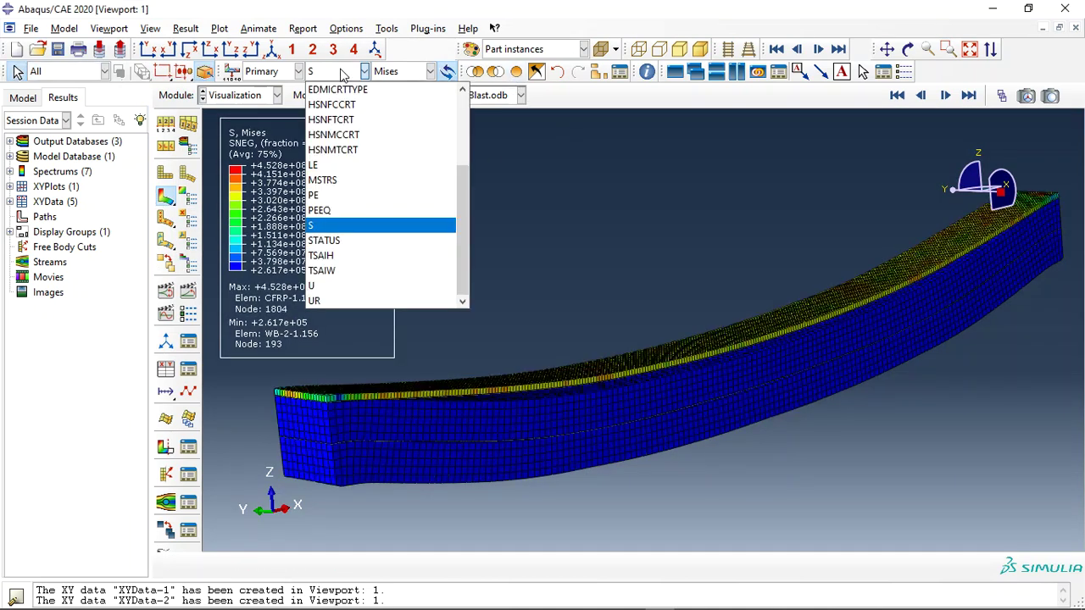
scroll(379, 141, up, 2)
click(354, 139)
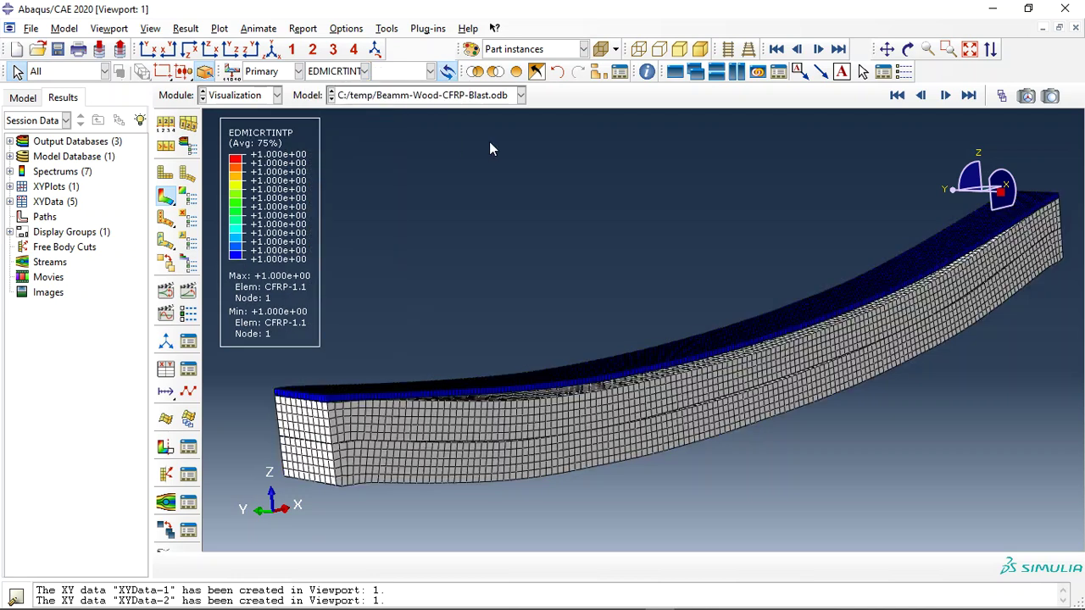
- Contour the DMICRTPOS output on the full beam and show the last frame with the CFRP surface facing the viewer
click(331, 74)
click(339, 104)
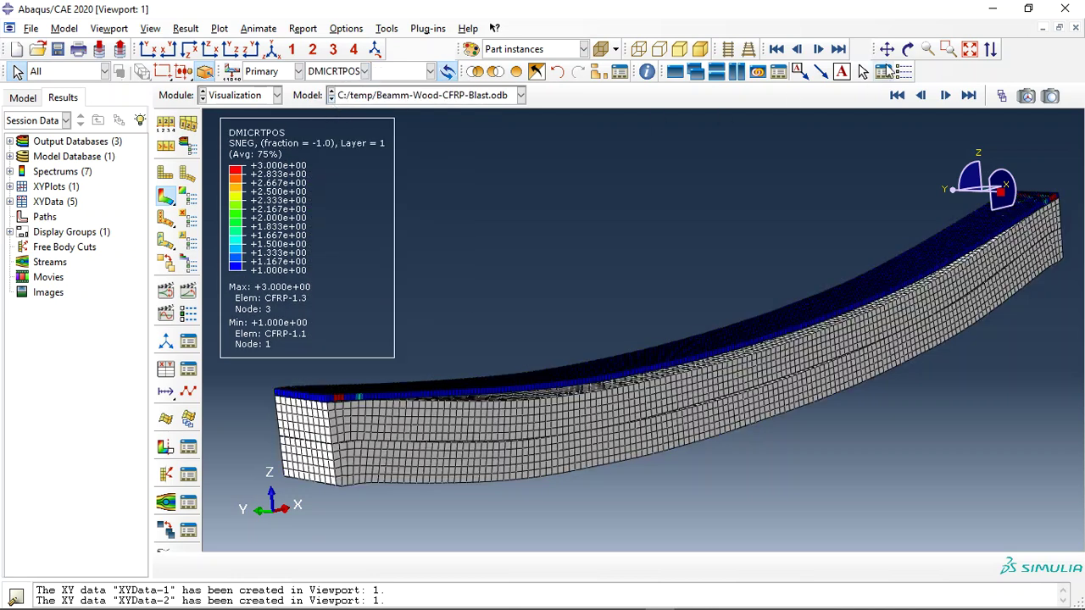
click(908, 49)
drag(661, 305, 583, 265)
click(968, 95)
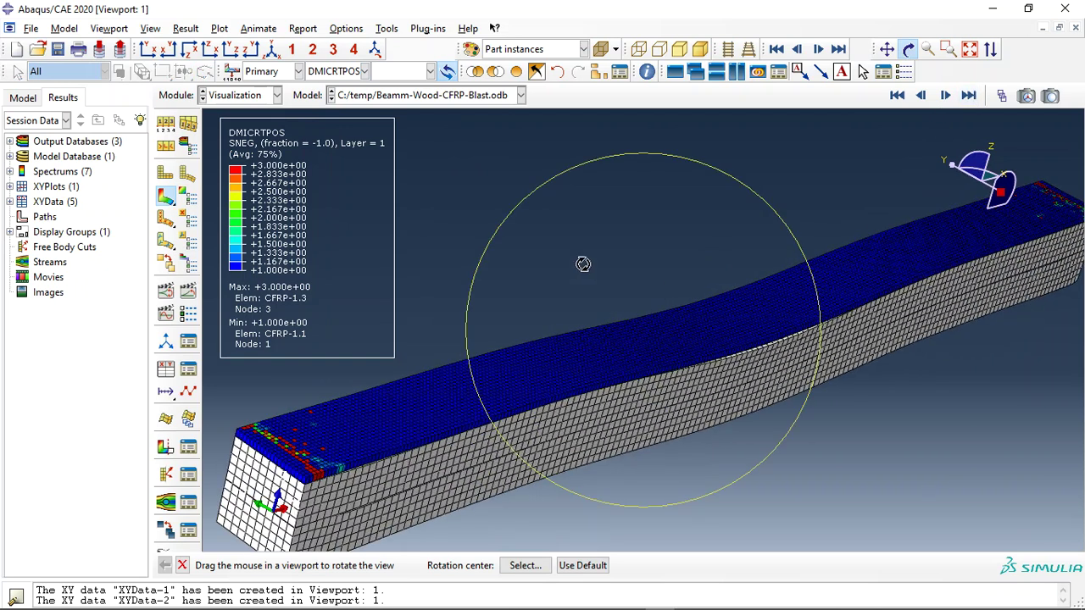
- View the DMICRTMAXVAL contours on the full beam, followed by the EDMICRTINTP contours
click(339, 73)
click(342, 114)
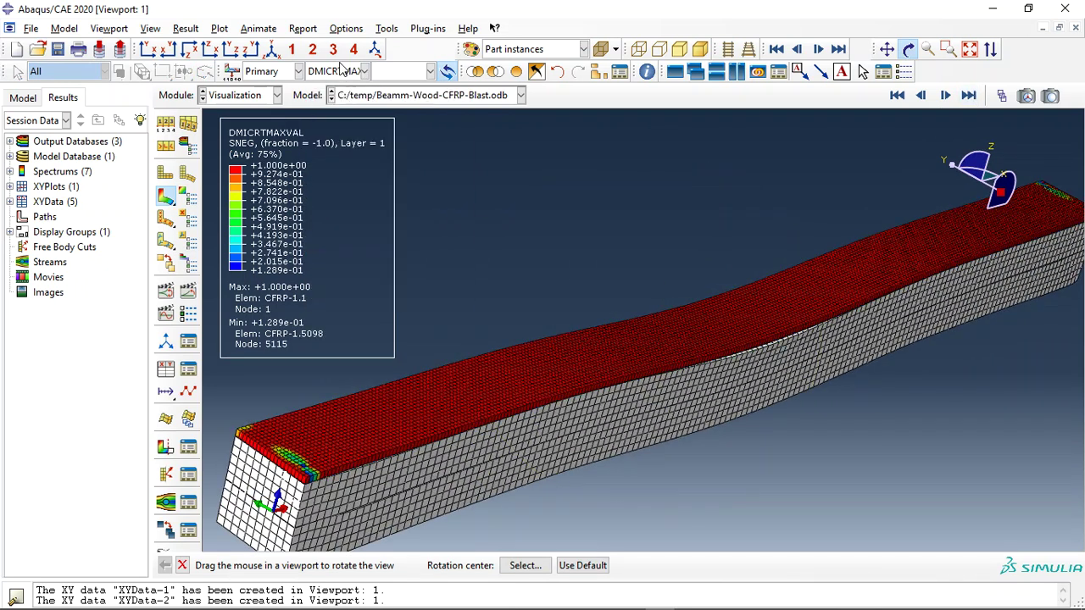
click(342, 73)
scroll(339, 103, up, 2)
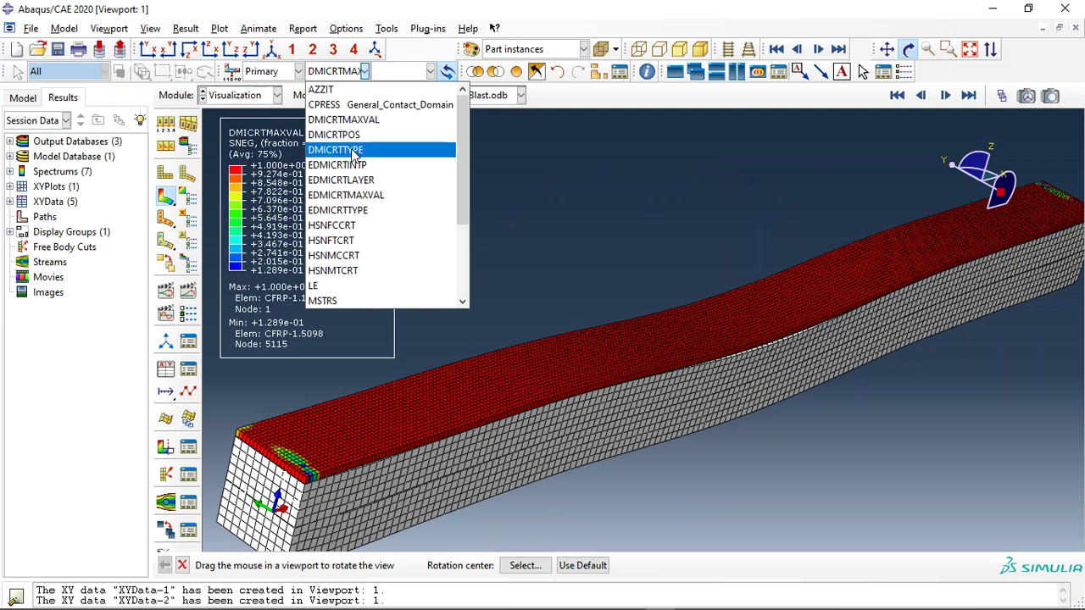
click(350, 164)
- Contour the EDMICRTLAYER output on the full beam and inspect it from several angles, ending with the whole beam in view
click(342, 72)
click(353, 179)
drag(753, 335, 723, 258)
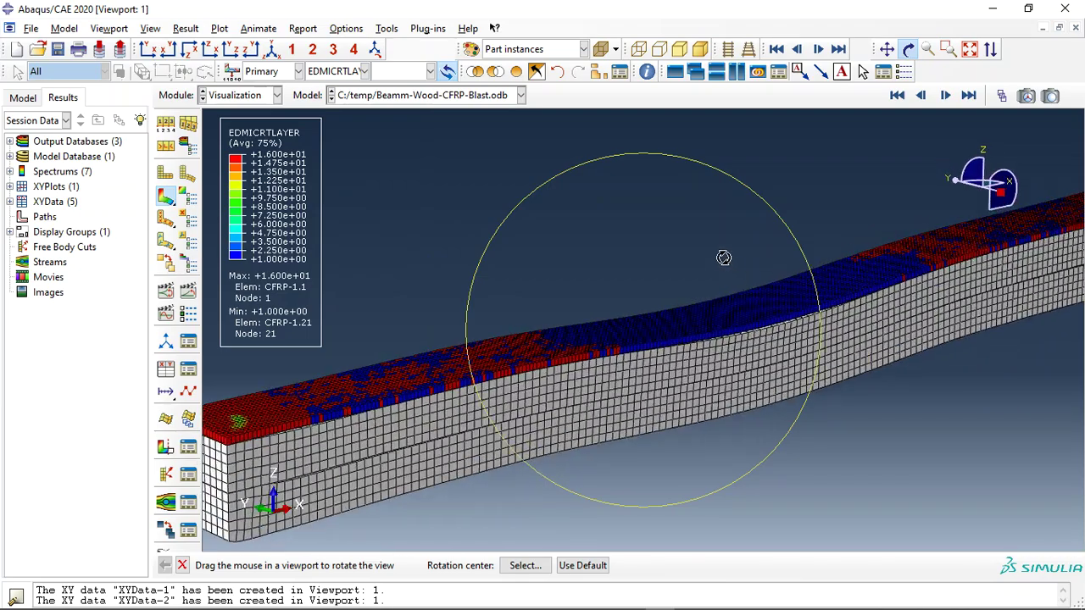
drag(671, 322, 718, 315)
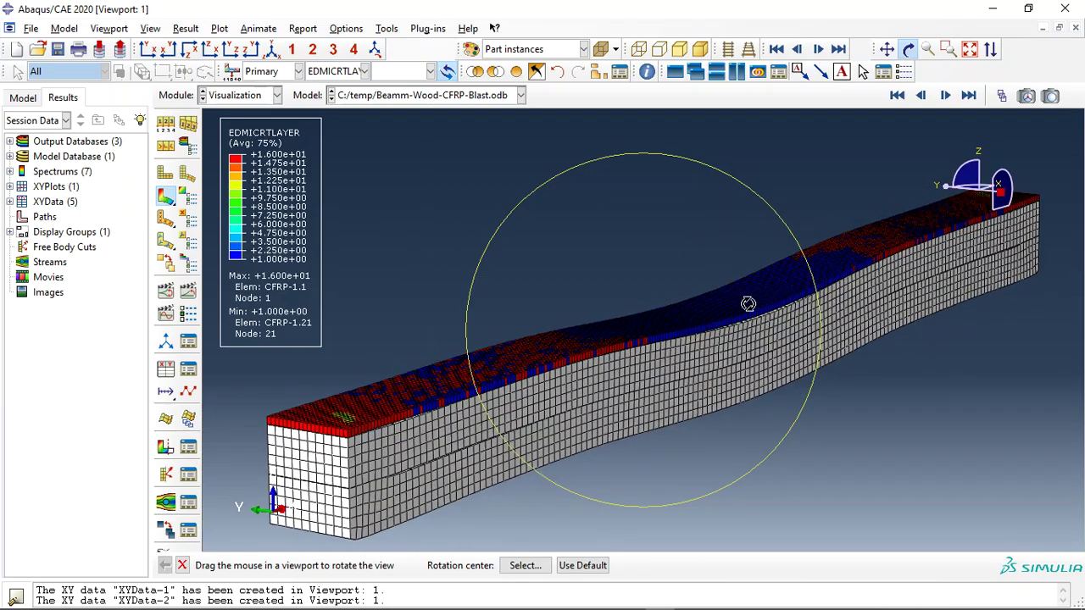
drag(825, 262, 716, 300)
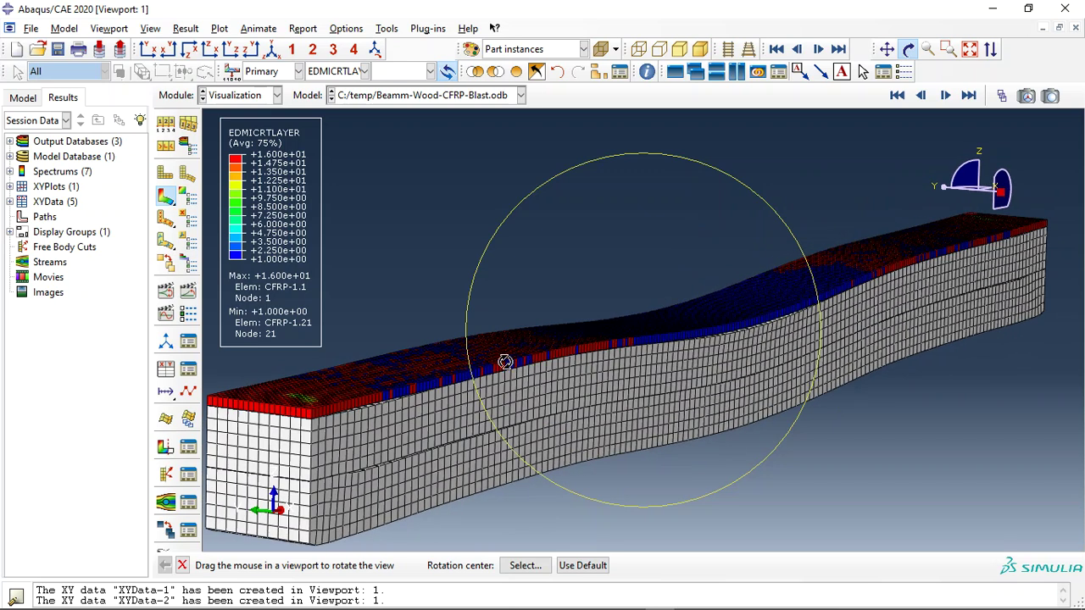
key(Escape)
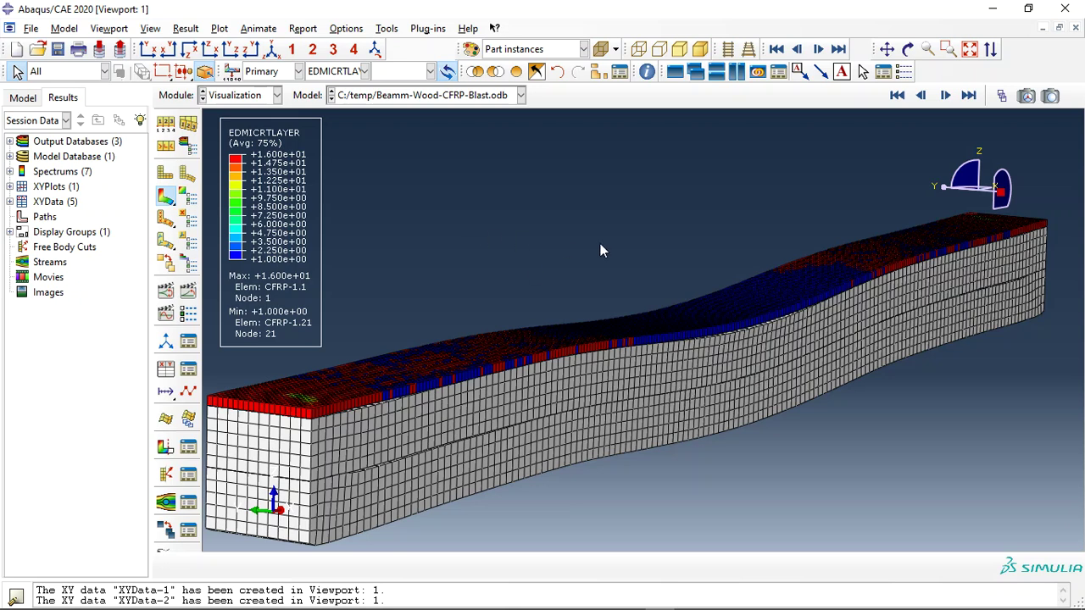
scroll(601, 242, down, 2)
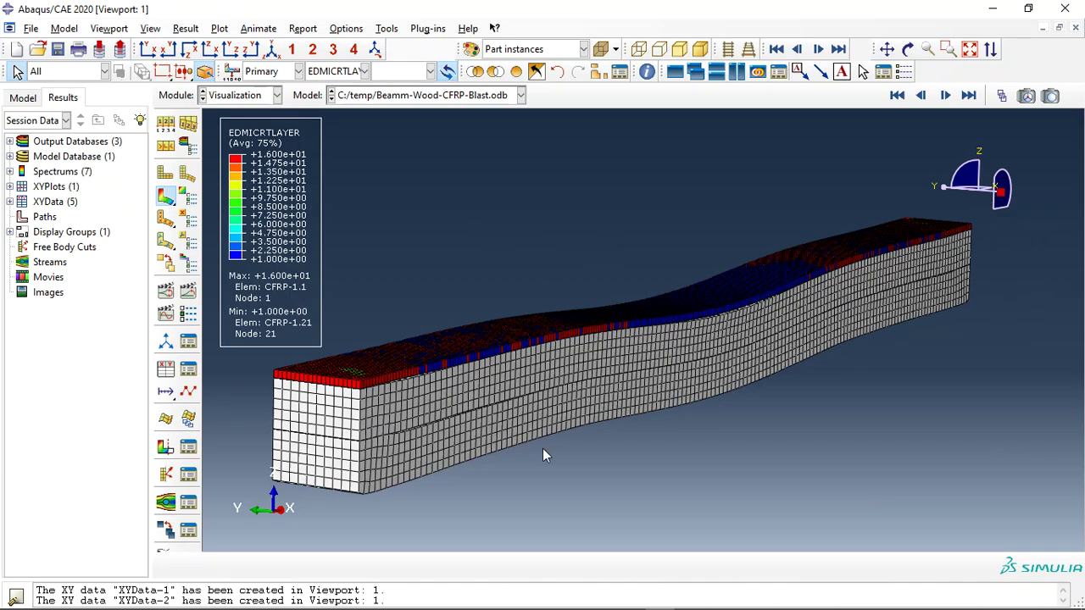
- Switch to the browser and open the article on simulating an air blast explosion over a CFRP-reinforced timber wood beam
click(573, 600)
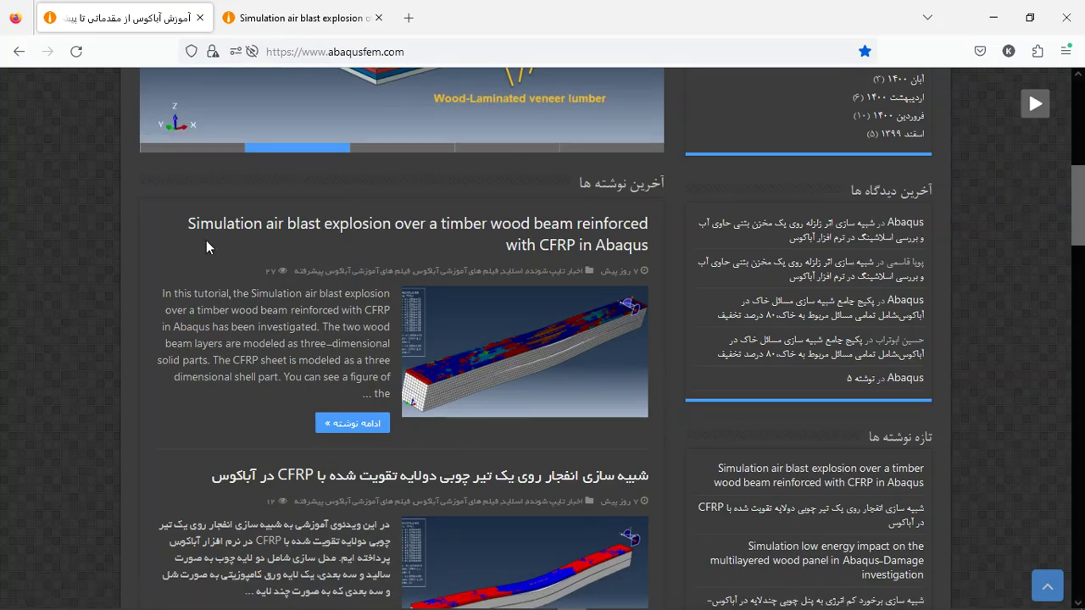
scroll(161, 280, up, 2)
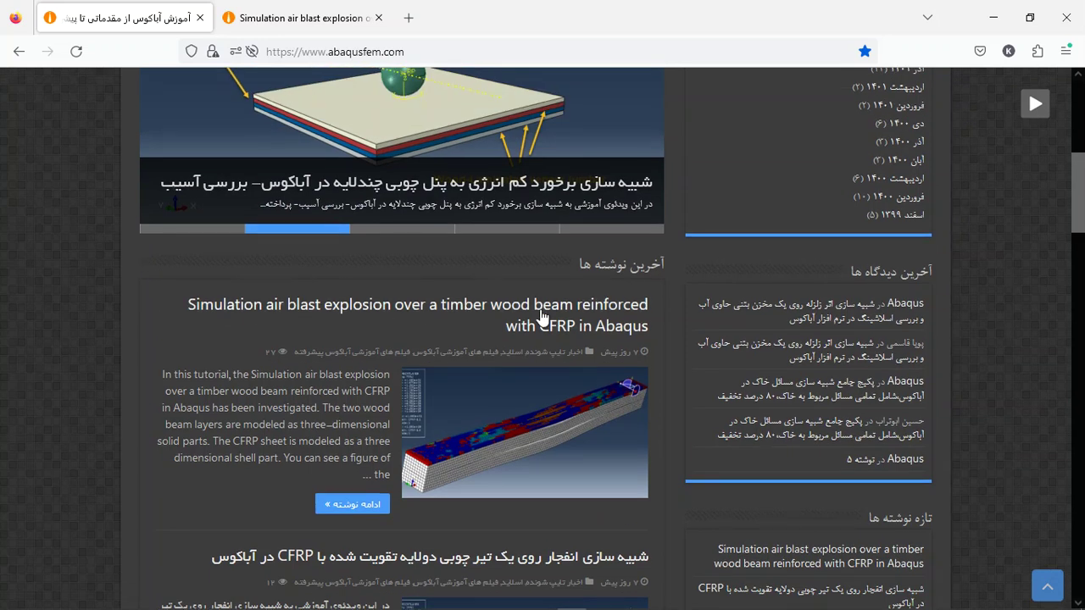
click(313, 11)
- Read the article from the model description through the result figures to the purchase information, and highlight the contact e-mail address
scroll(402, 266, down, 3)
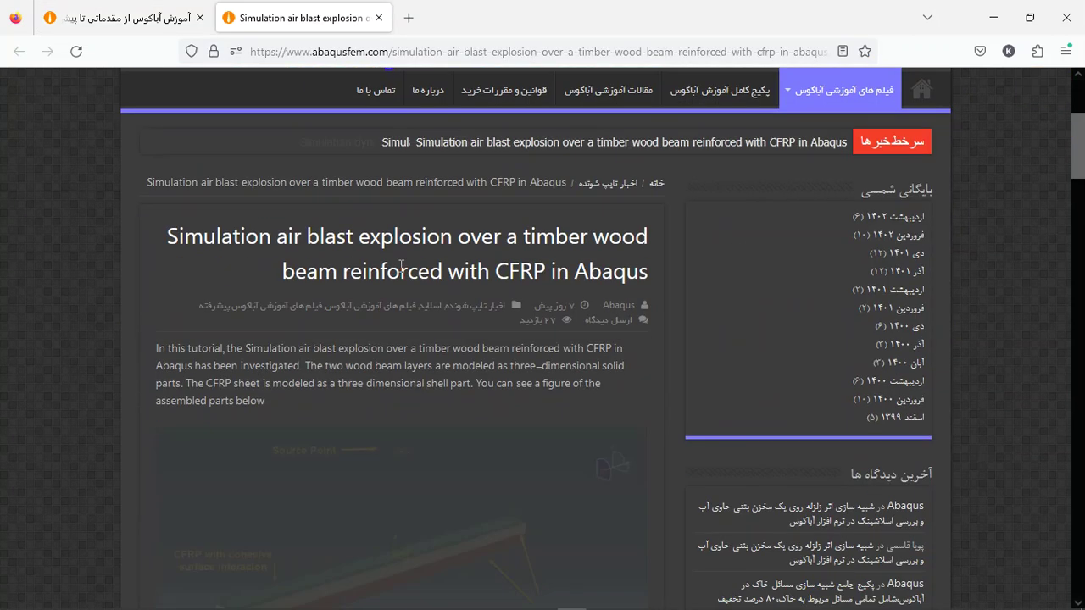
scroll(402, 267, down, 2)
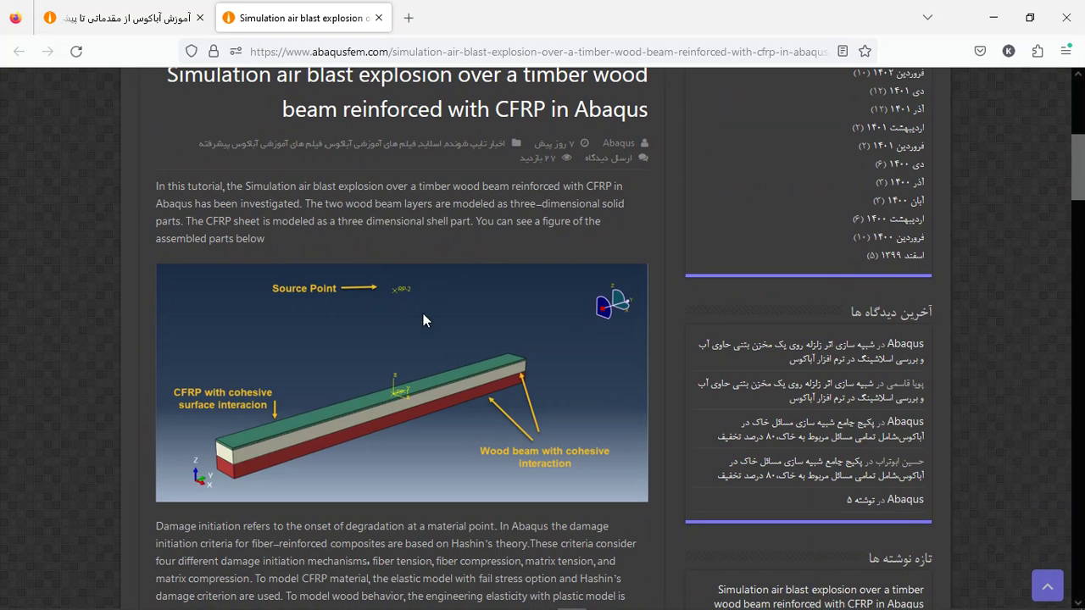
scroll(420, 307, down, 3)
scroll(371, 226, down, 1)
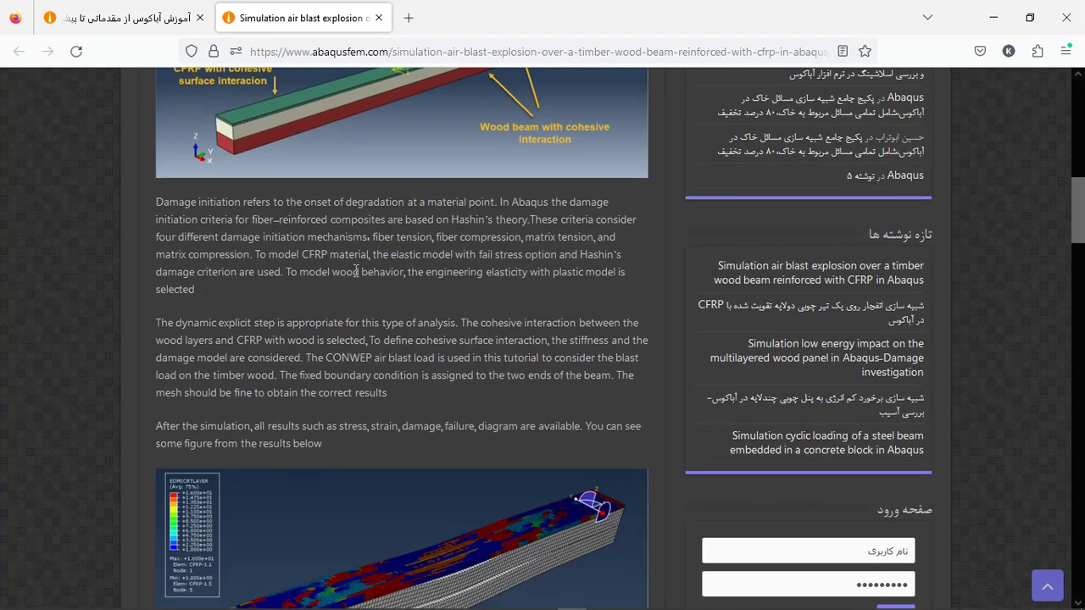
scroll(386, 228, down, 1)
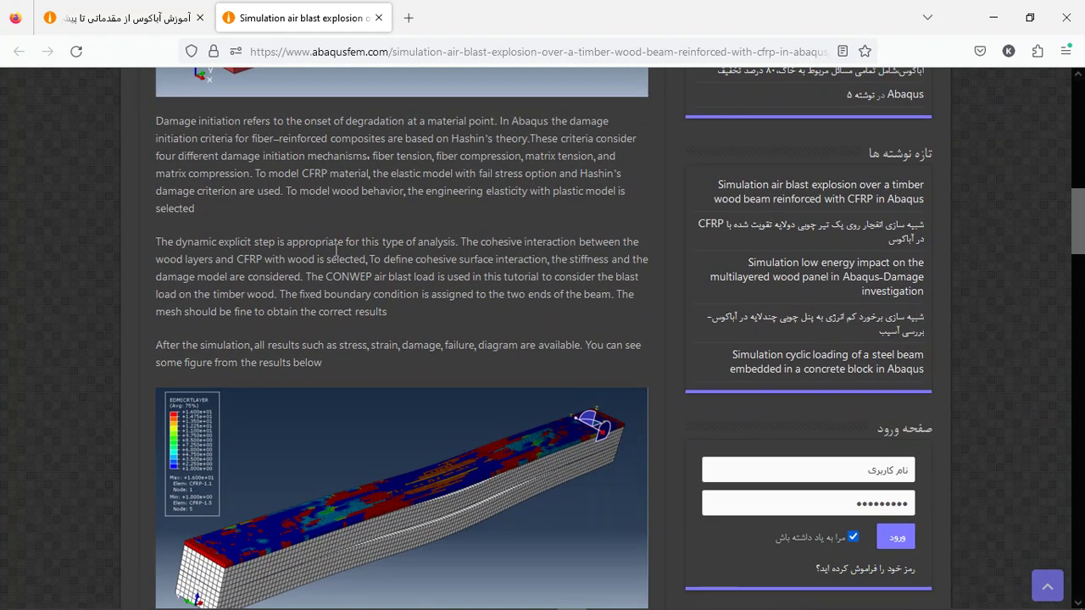
scroll(360, 254, down, 4)
scroll(361, 262, down, 10)
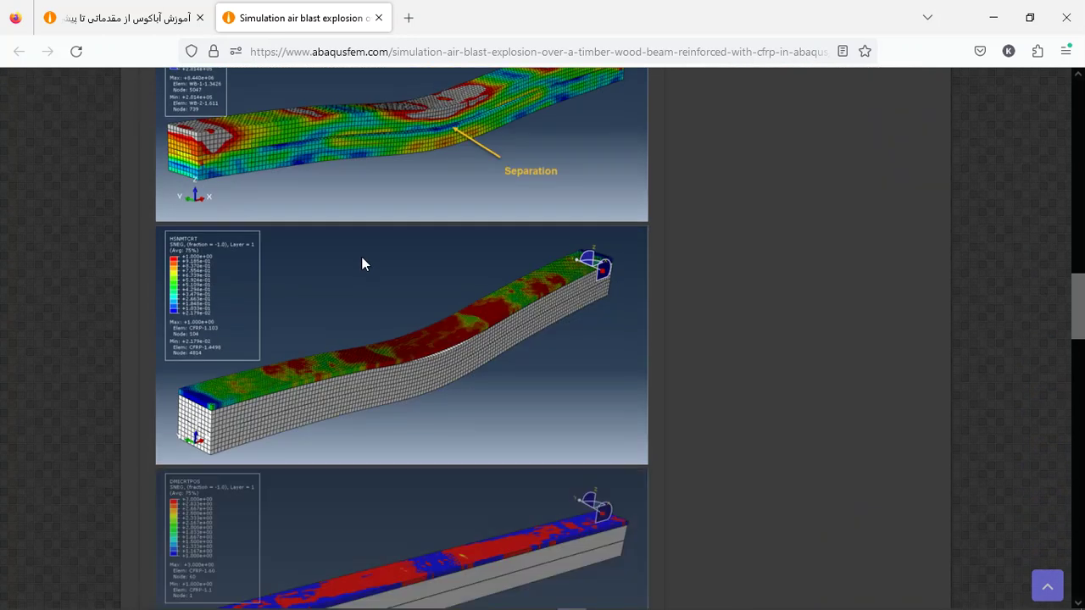
scroll(362, 257, down, 1)
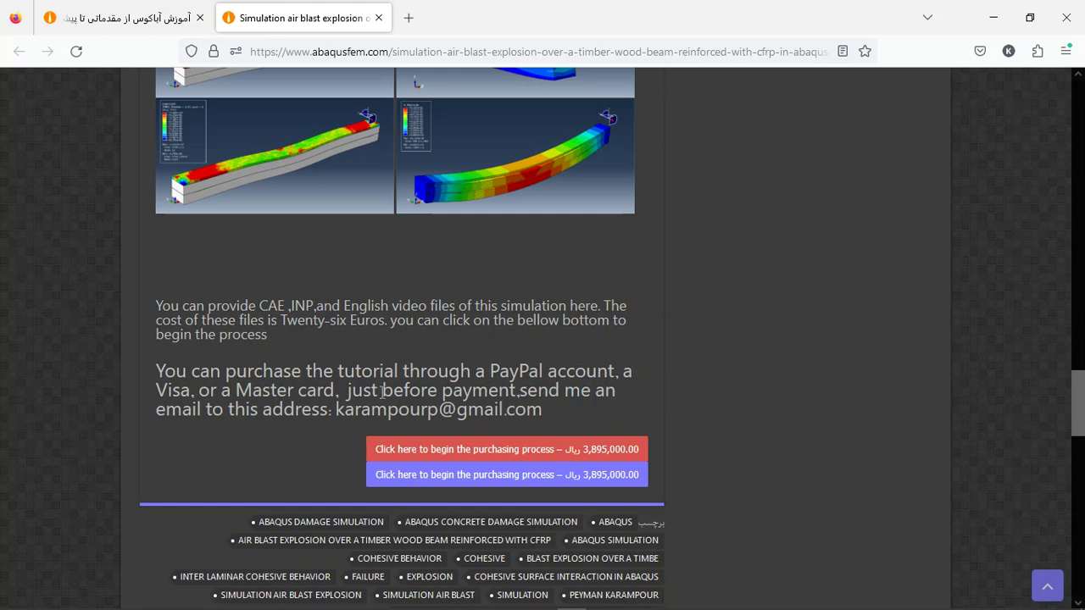
drag(334, 410, 542, 411)
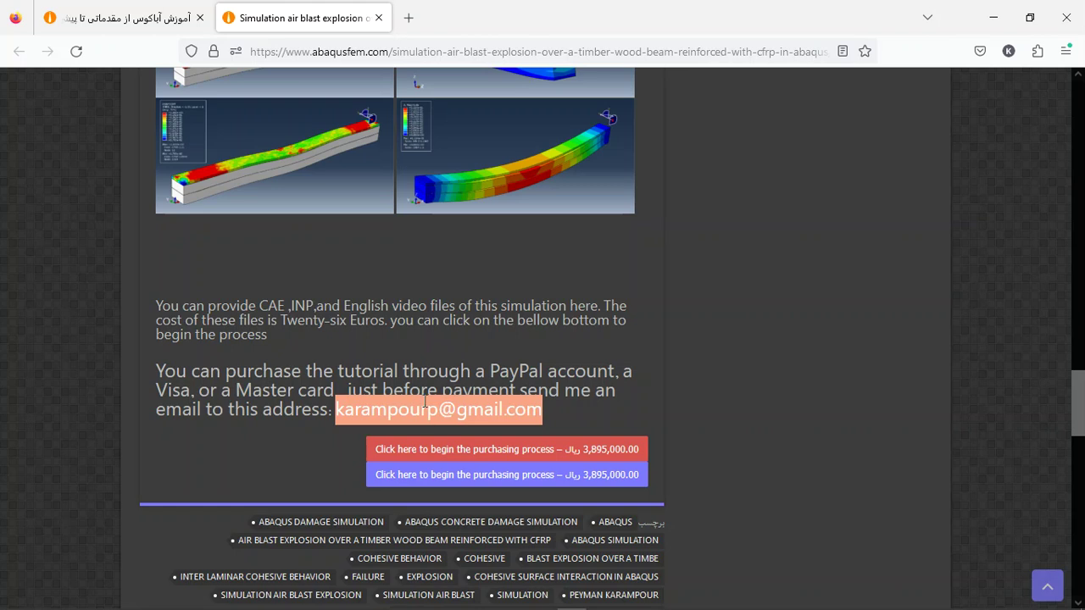